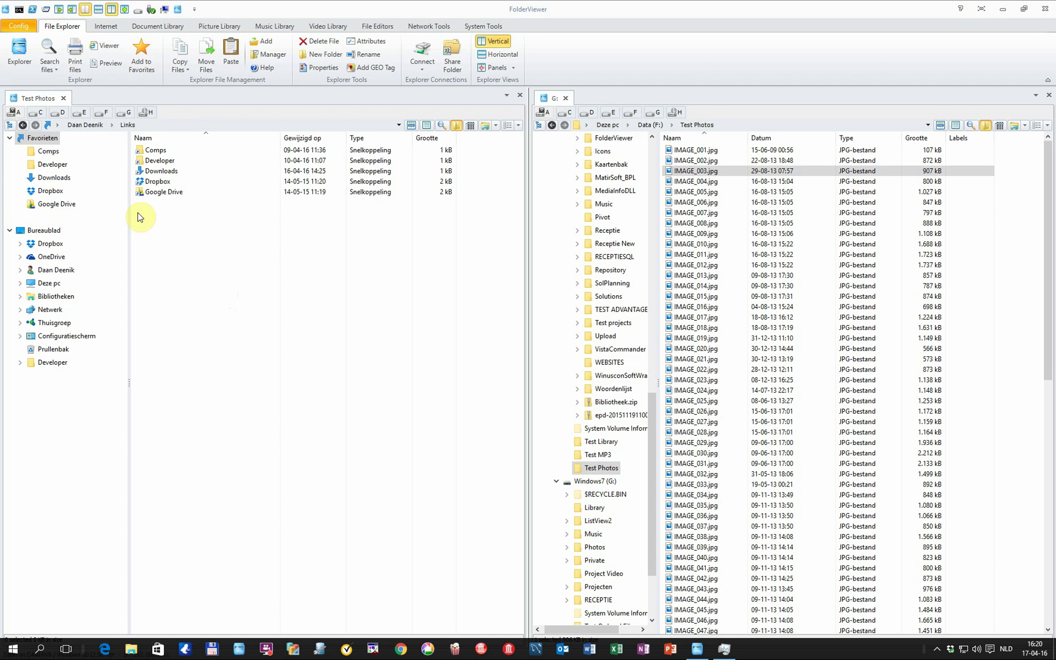
# Run a new File Search of the Test Photos folder for *.jpg files of any date.
pyautogui.click(50, 68)
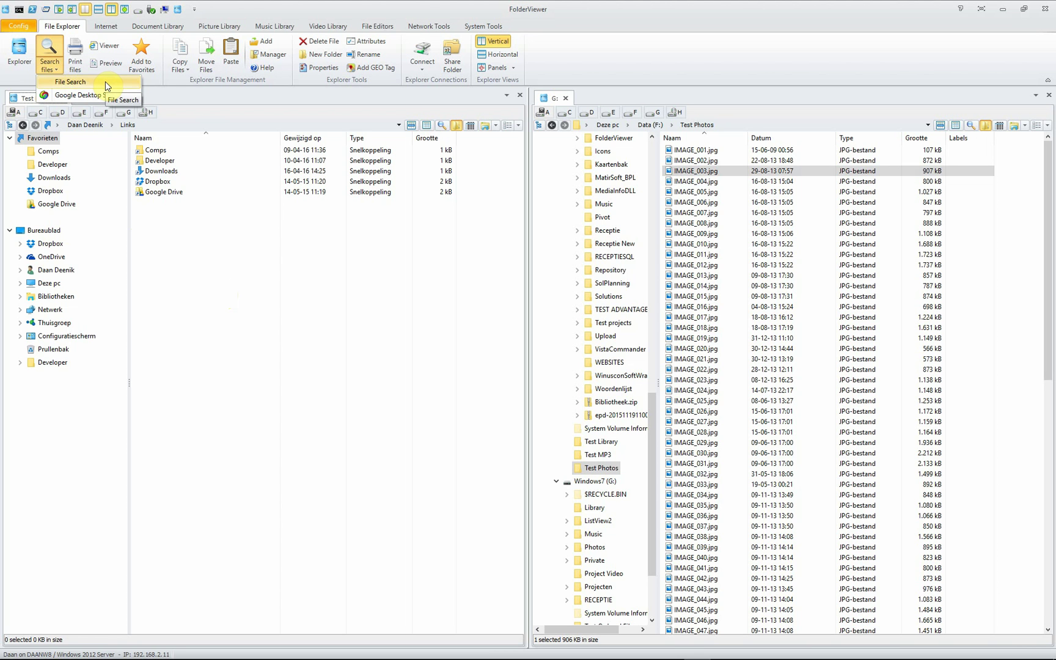
pyautogui.click(104, 82)
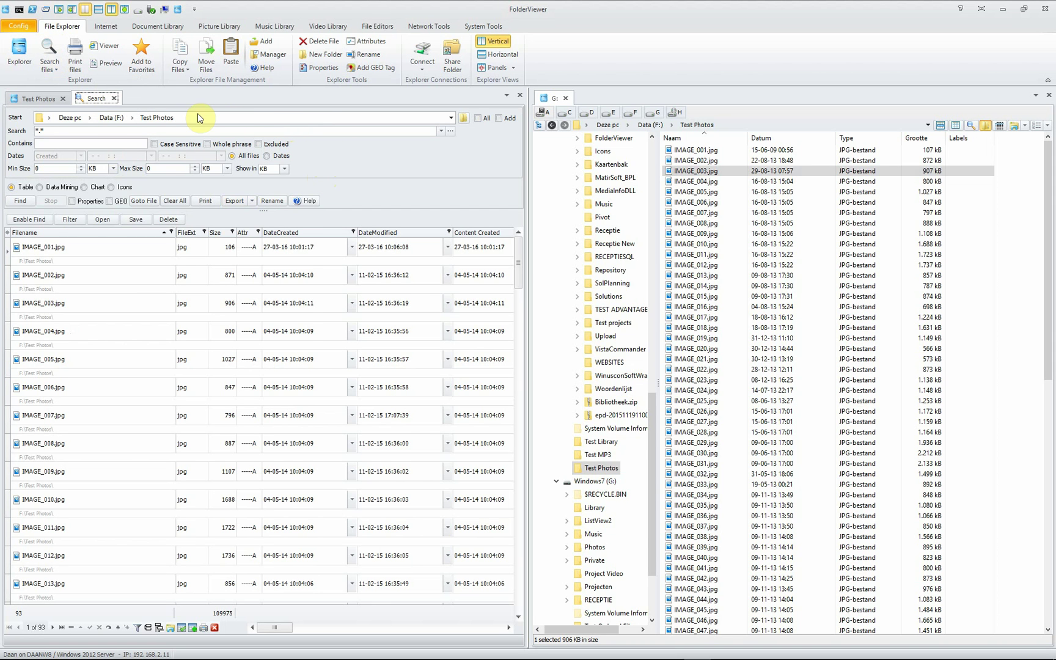
pyautogui.click(441, 131)
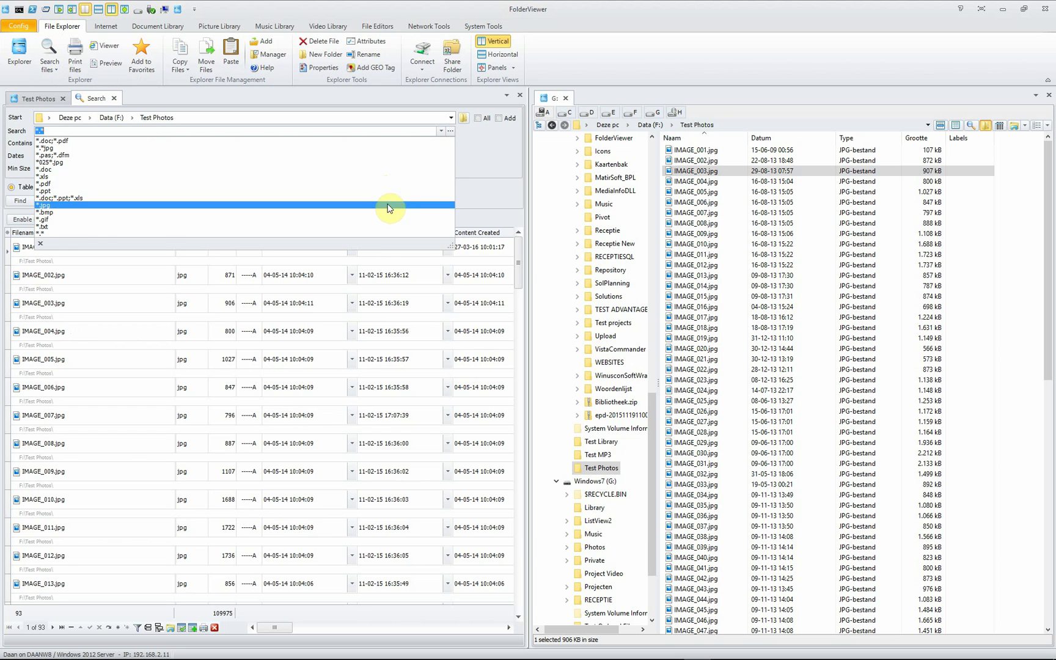
pyautogui.click(389, 205)
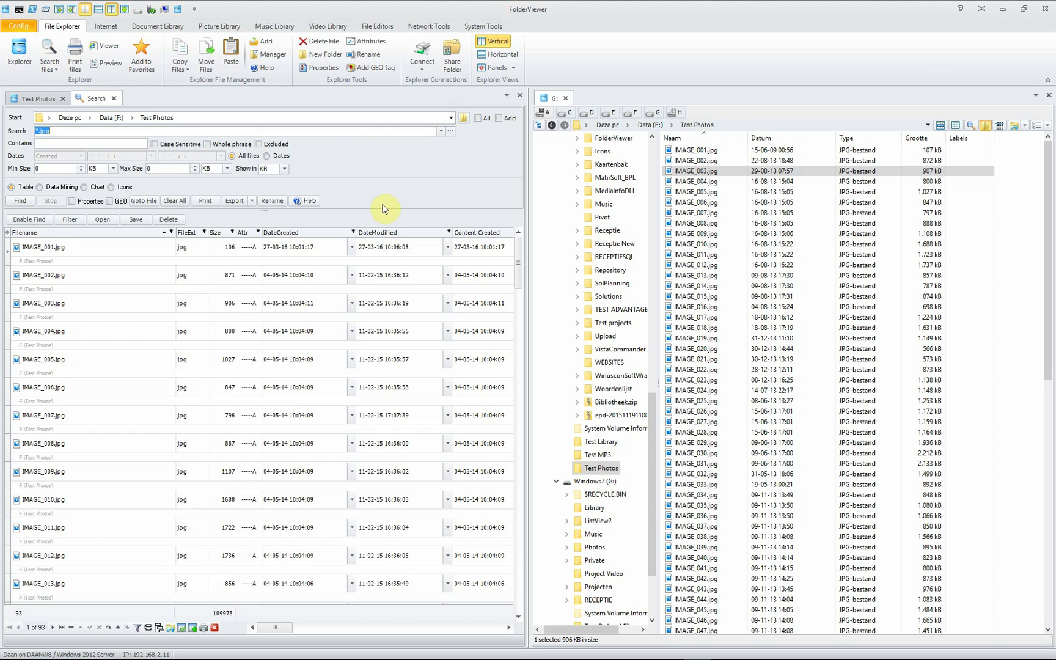
pyautogui.click(269, 156)
pyautogui.click(80, 155)
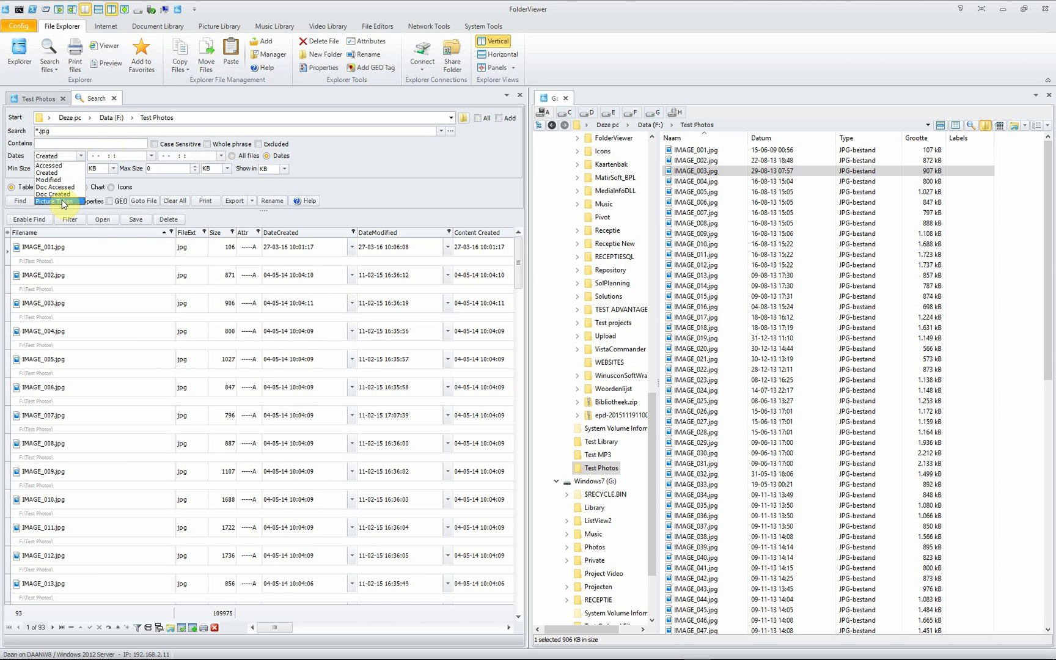
pyautogui.click(249, 156)
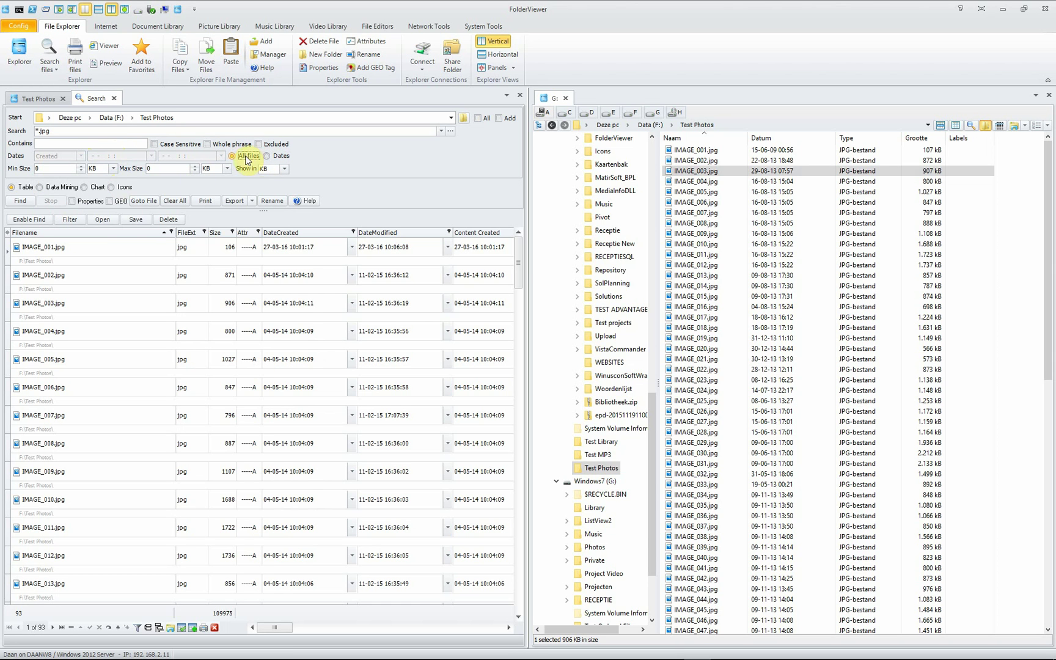
pyautogui.click(14, 204)
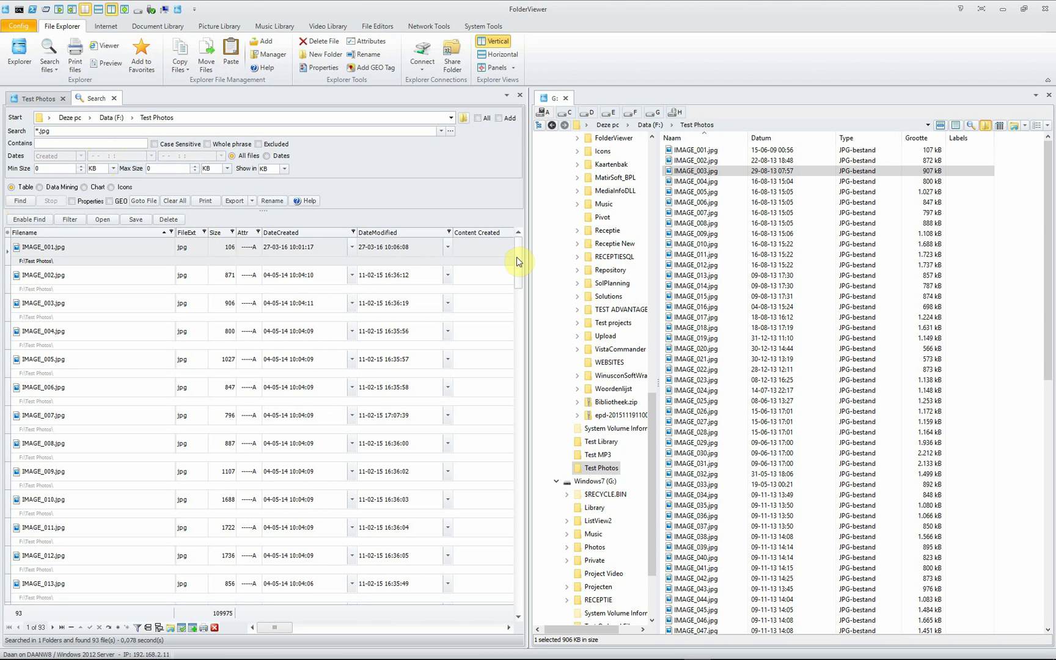
# Locate IMAGE_001.jpg, then IMAGE_008.jpg, from the search results in the right folder list.
pyautogui.moveTo(516, 262)
pyautogui.mouseDown()
pyautogui.moveTo(525, 595)
pyautogui.moveTo(519, 255)
pyautogui.mouseUp()
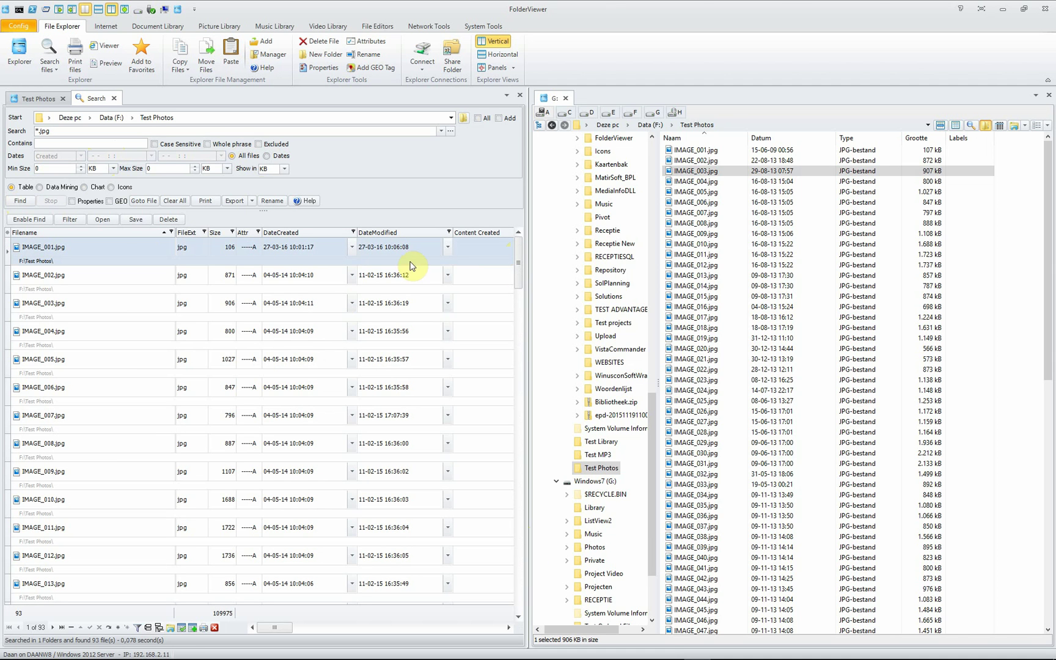
pyautogui.rightClick(62, 257)
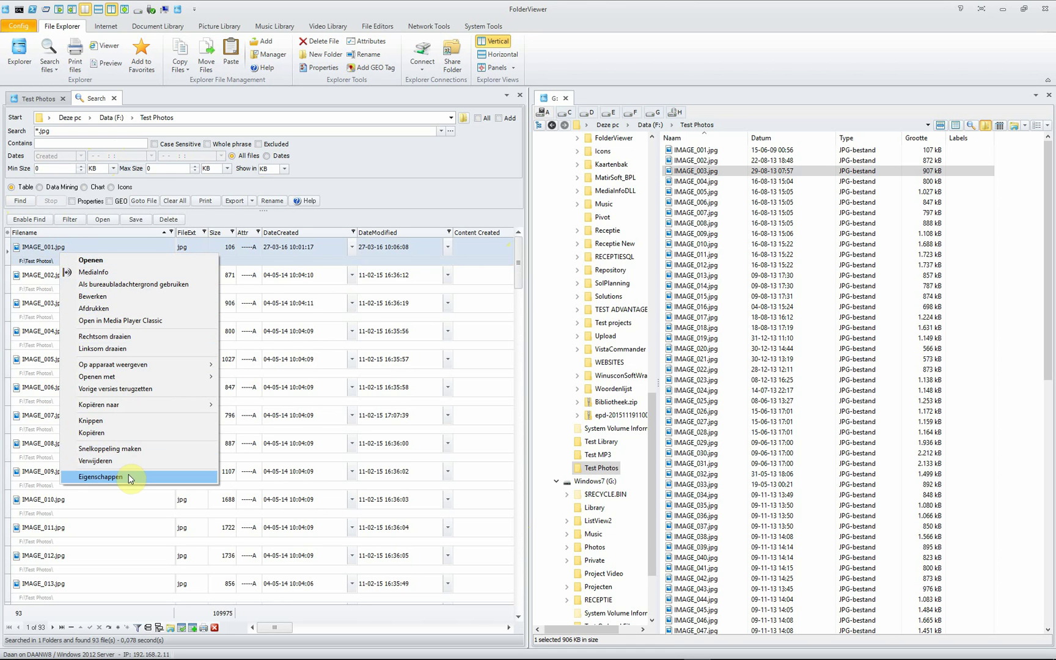
pyautogui.click(25, 250)
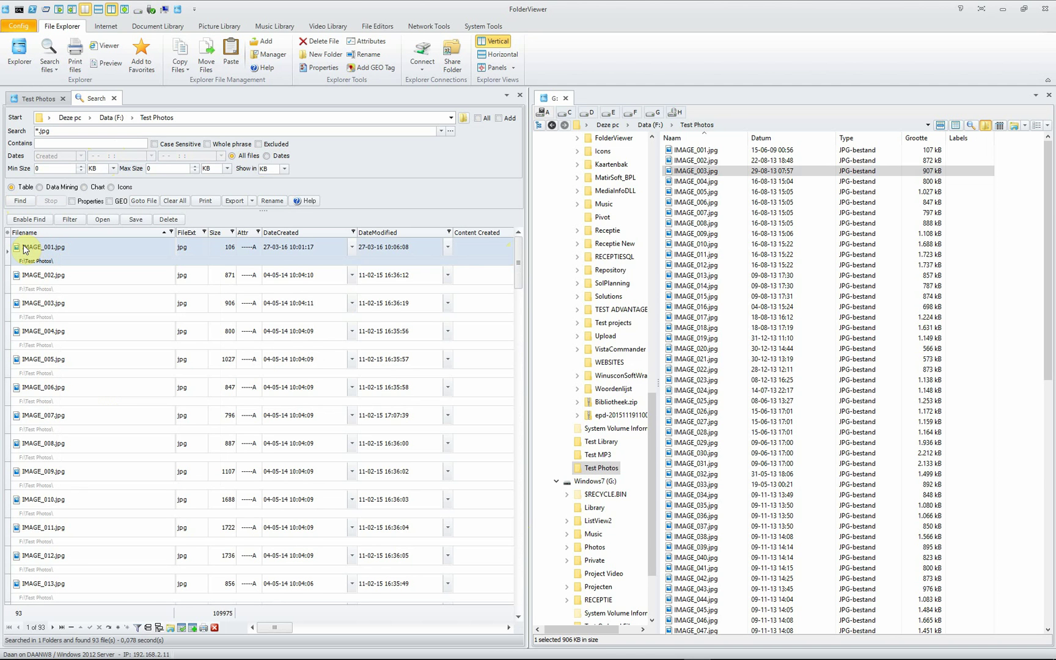
pyautogui.click(137, 202)
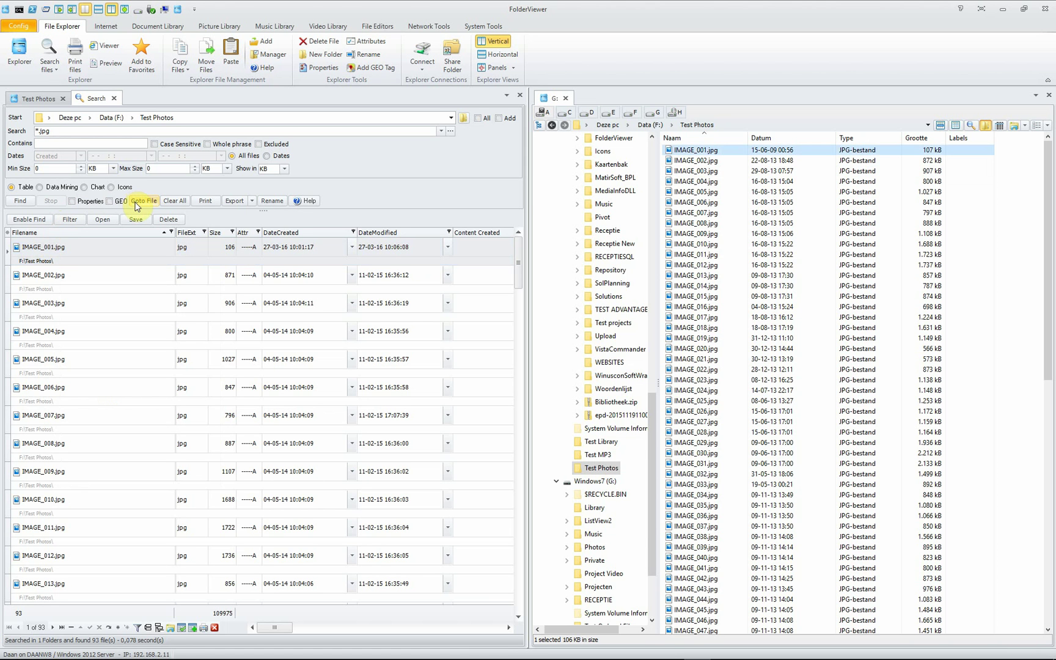
pyautogui.click(43, 443)
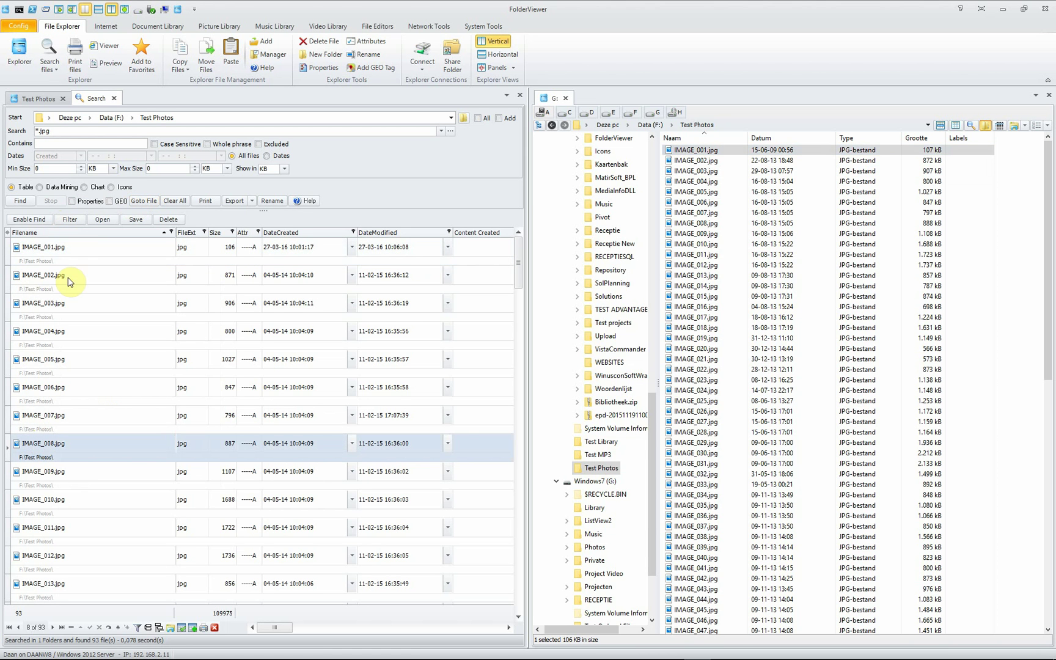
pyautogui.click(139, 202)
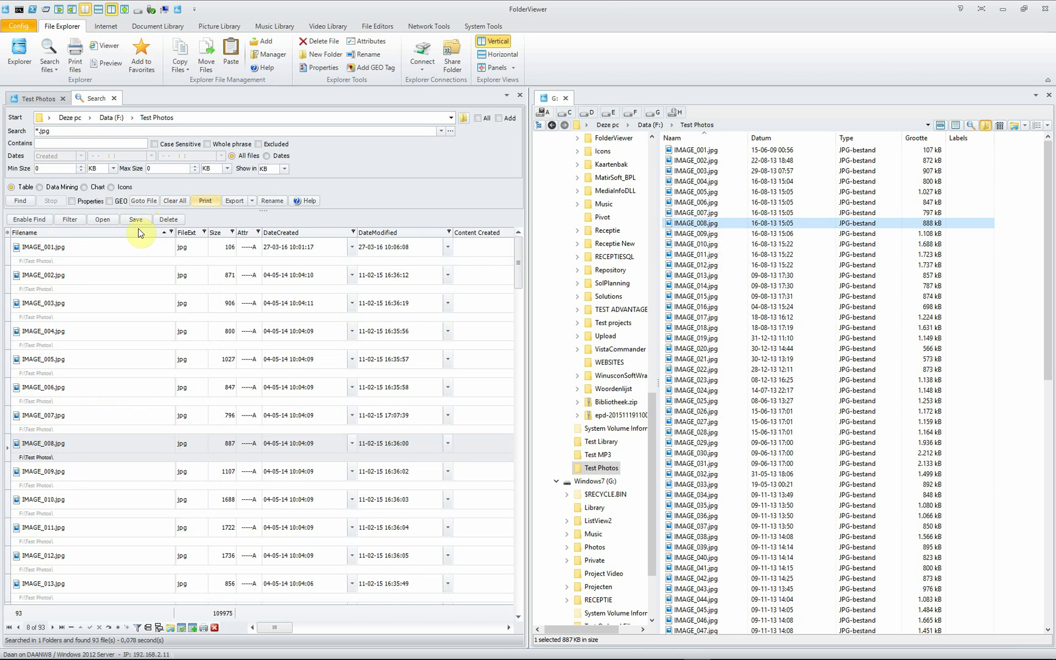
pyautogui.click(55, 250)
pyautogui.hotkey('ctrl', 'a')
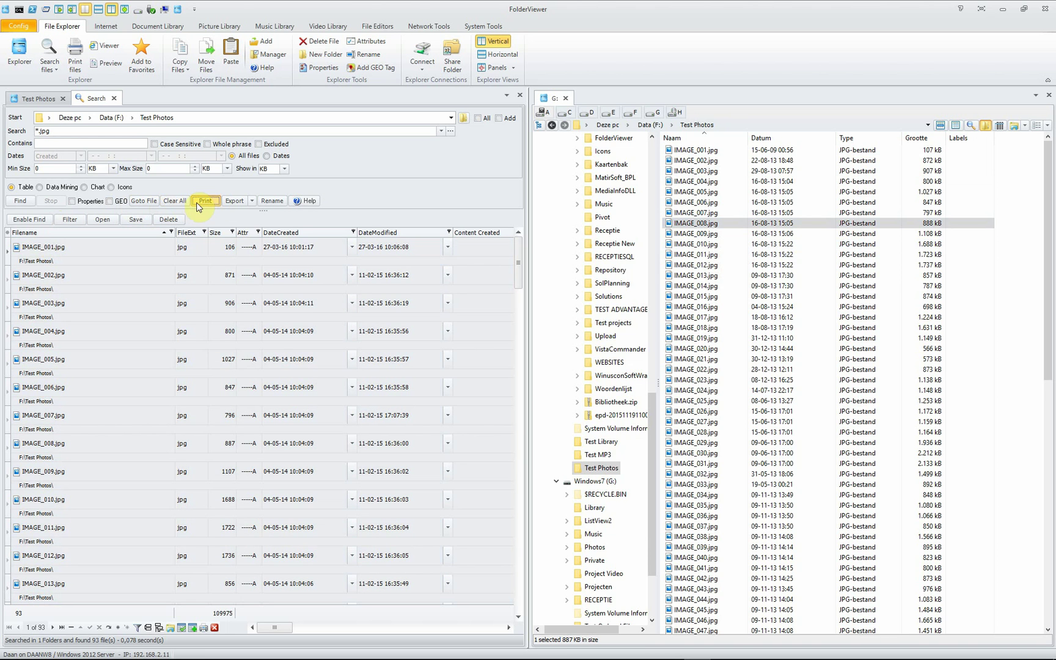
pyautogui.click(204, 202)
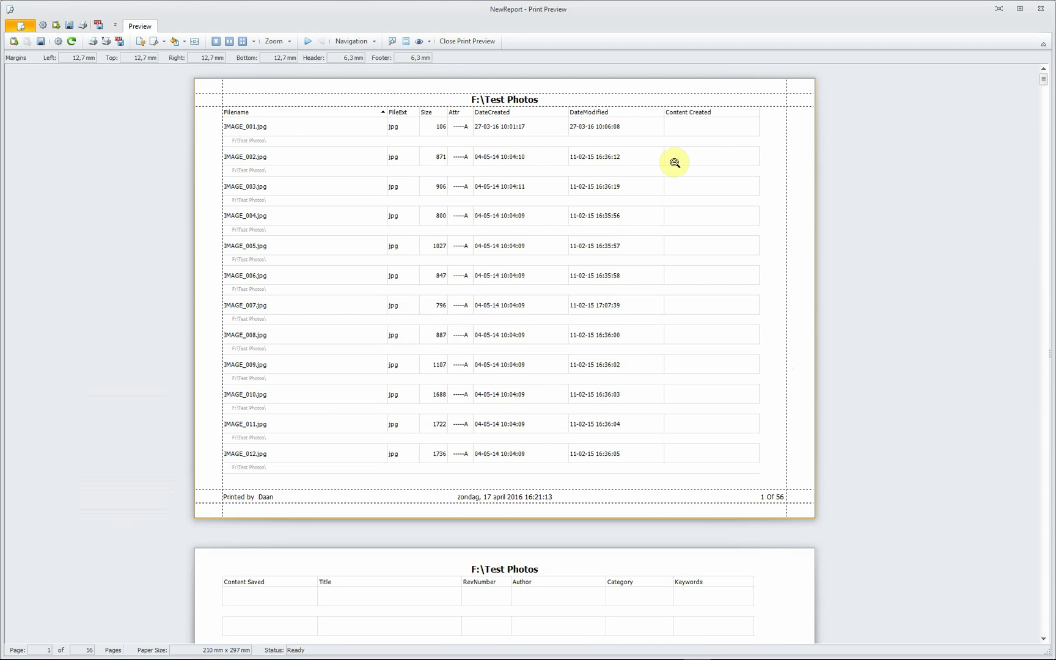
pyautogui.moveTo(1044, 86); pyautogui.dragTo(1044, 31)
pyautogui.click(454, 41)
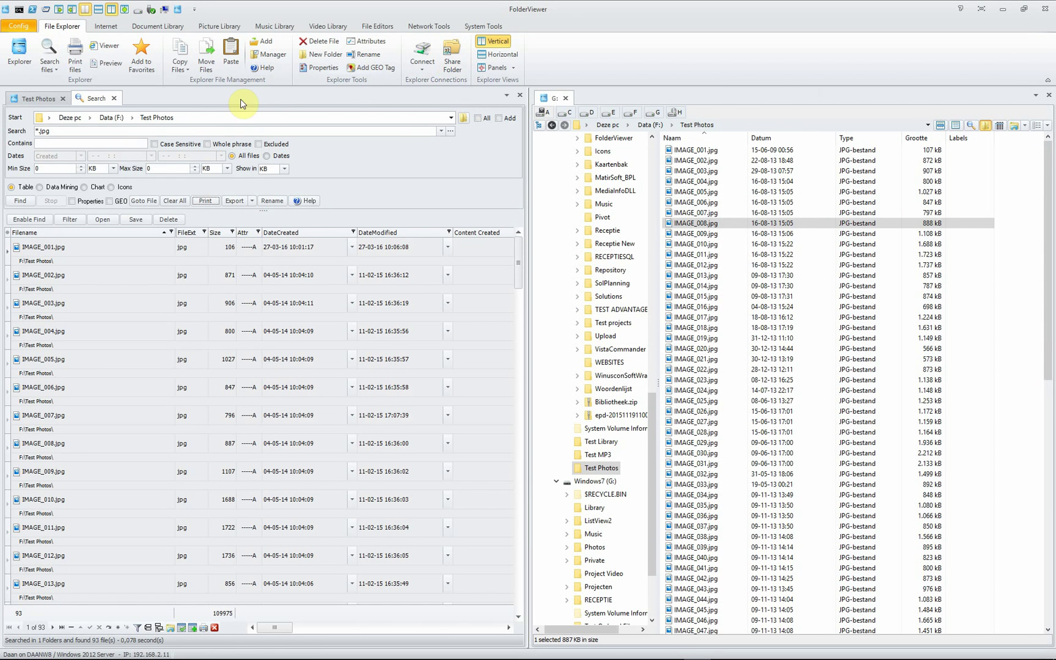
pyautogui.click(252, 201)
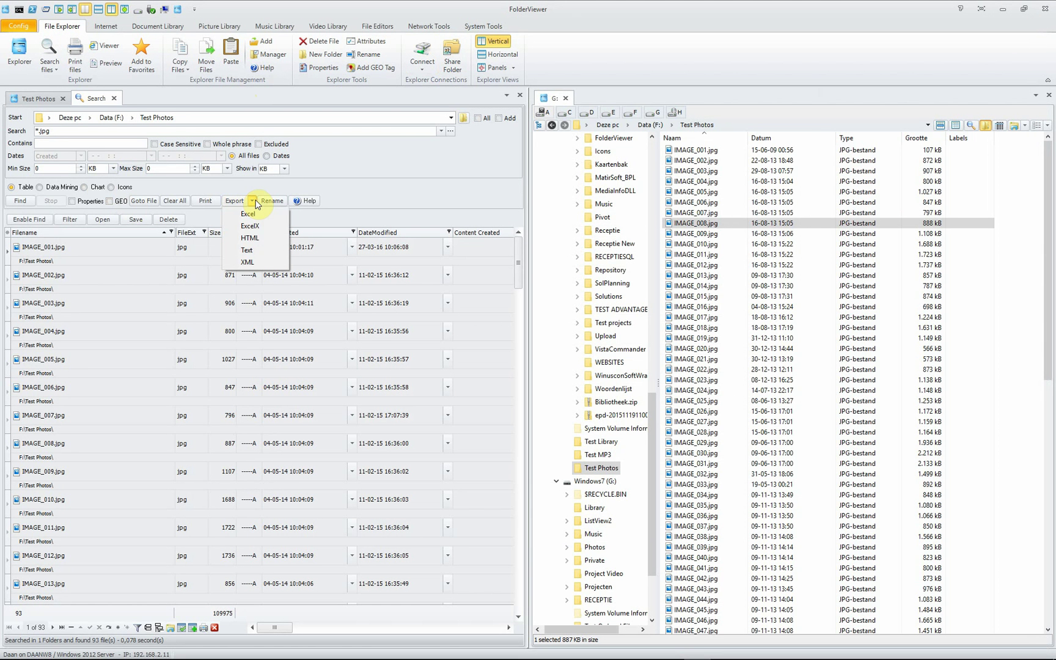
pyautogui.click(264, 262)
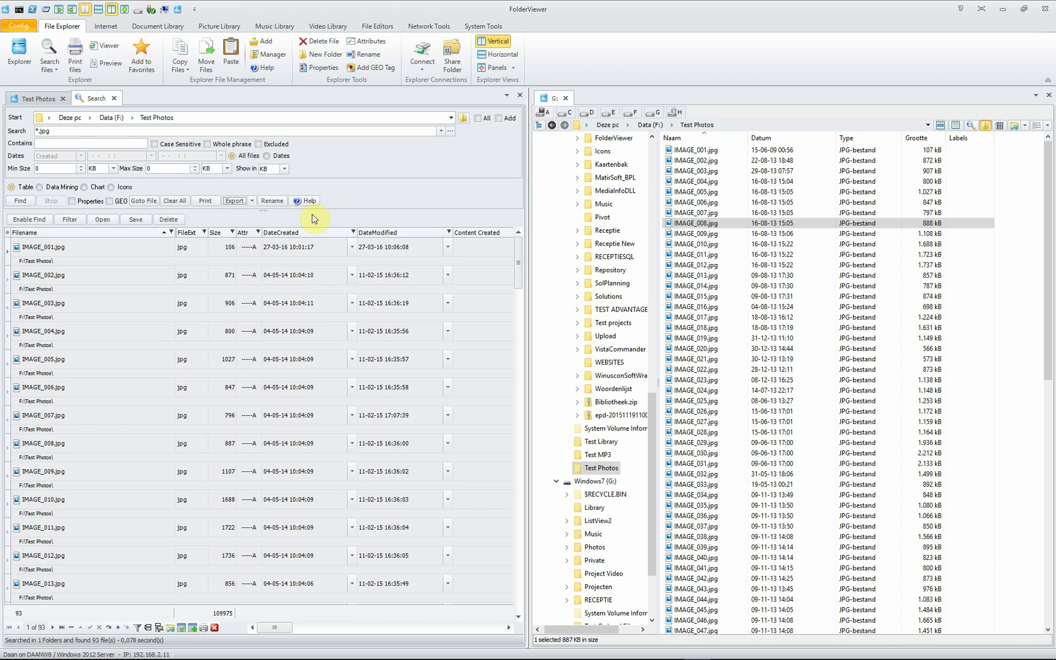
pyautogui.click(268, 201)
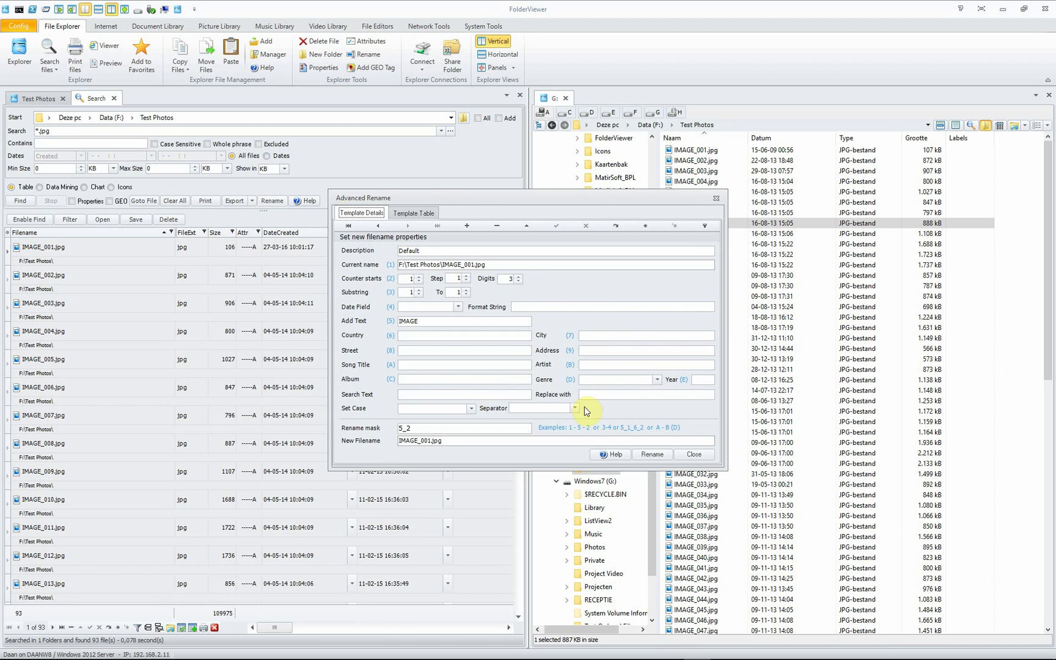
pyautogui.click(691, 455)
pyautogui.click(691, 455)
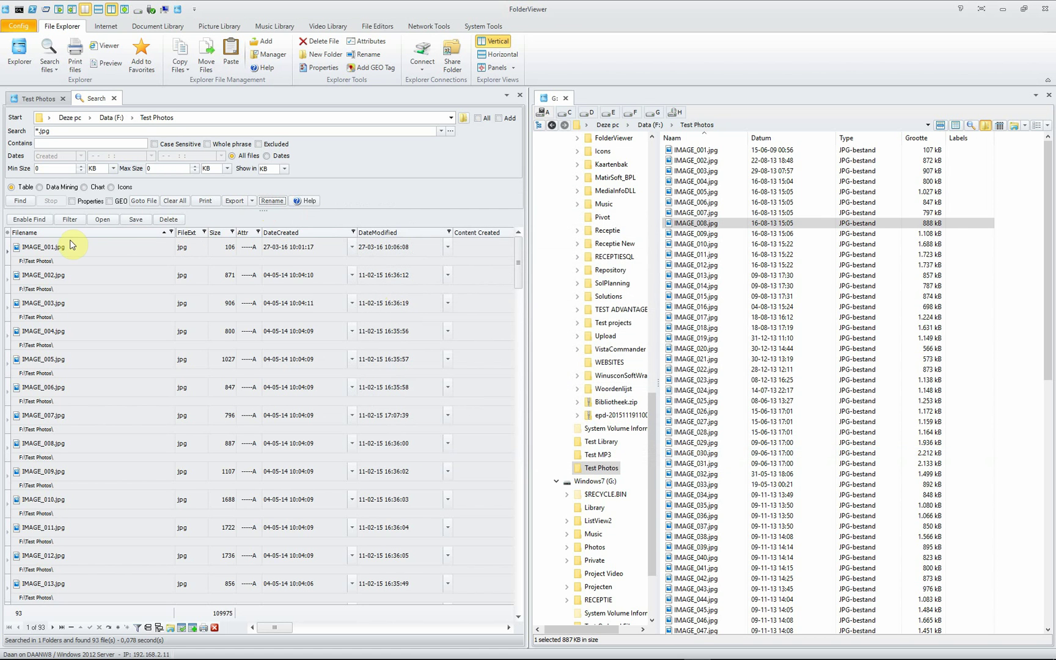
pyautogui.click(41, 255)
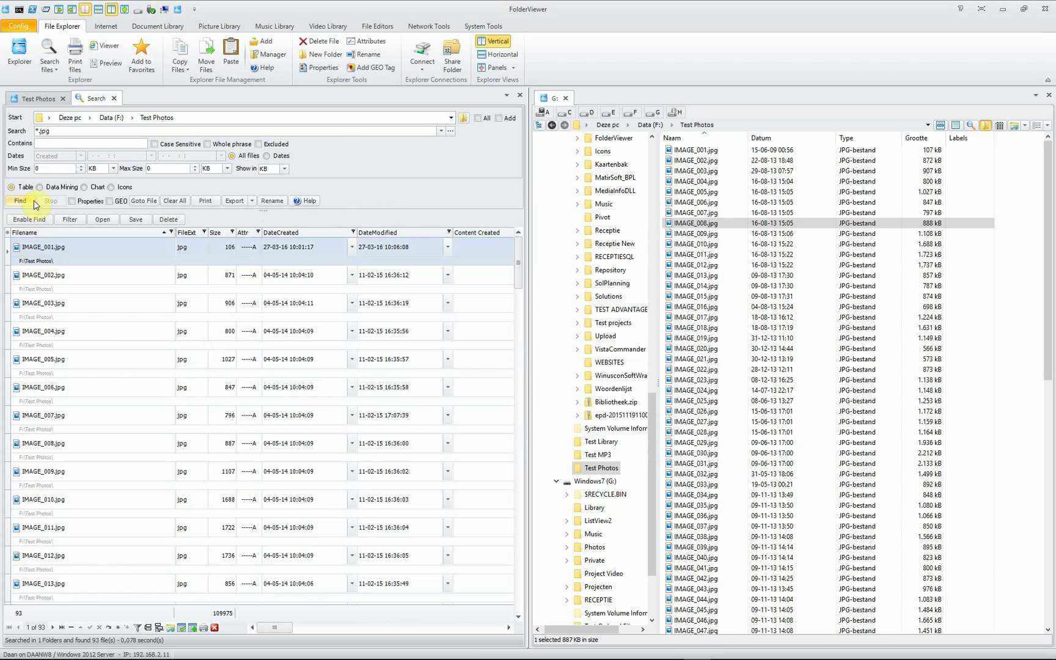
# Rerun the *.jpg search with Properties ticked and scroll to the created and modified date columns.
pyautogui.click(72, 202)
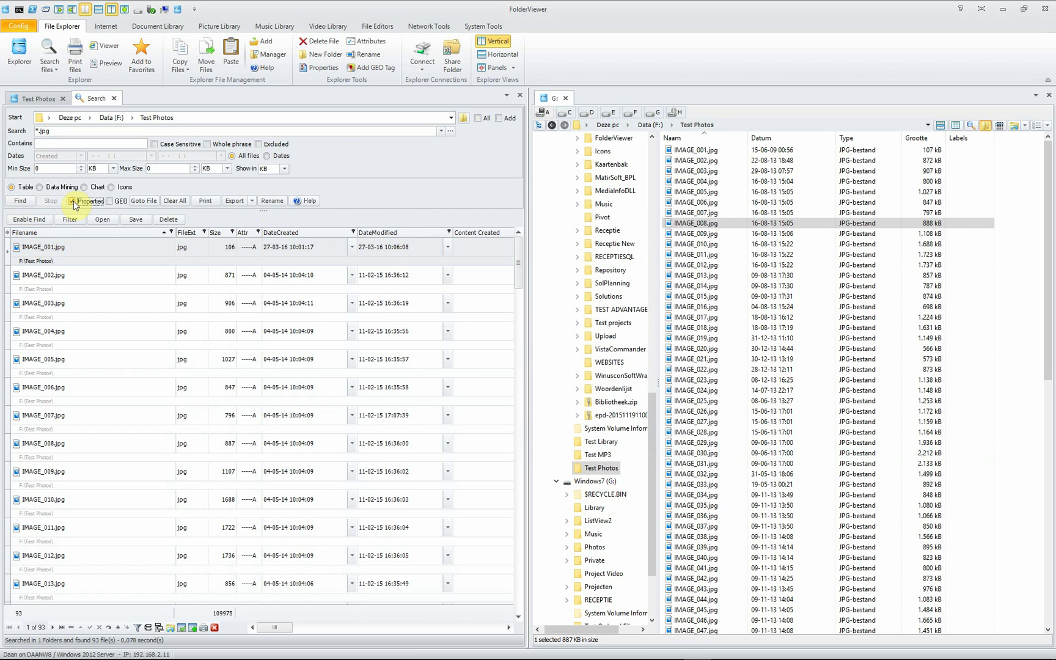
pyautogui.click(20, 205)
pyautogui.click(21, 201)
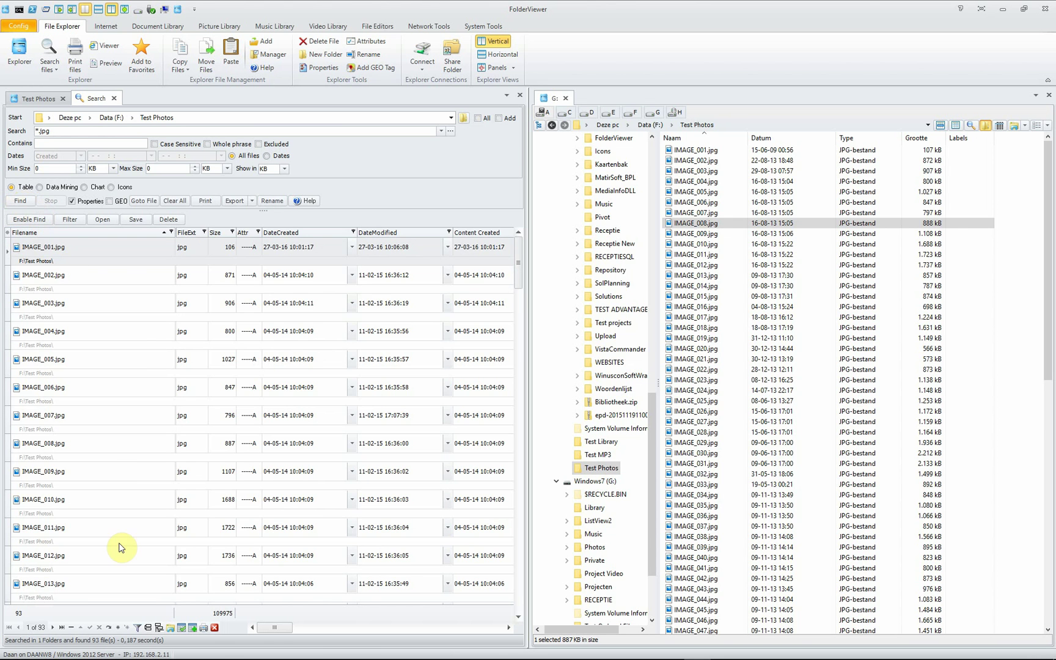
pyautogui.moveTo(276, 628); pyautogui.dragTo(239, 629)
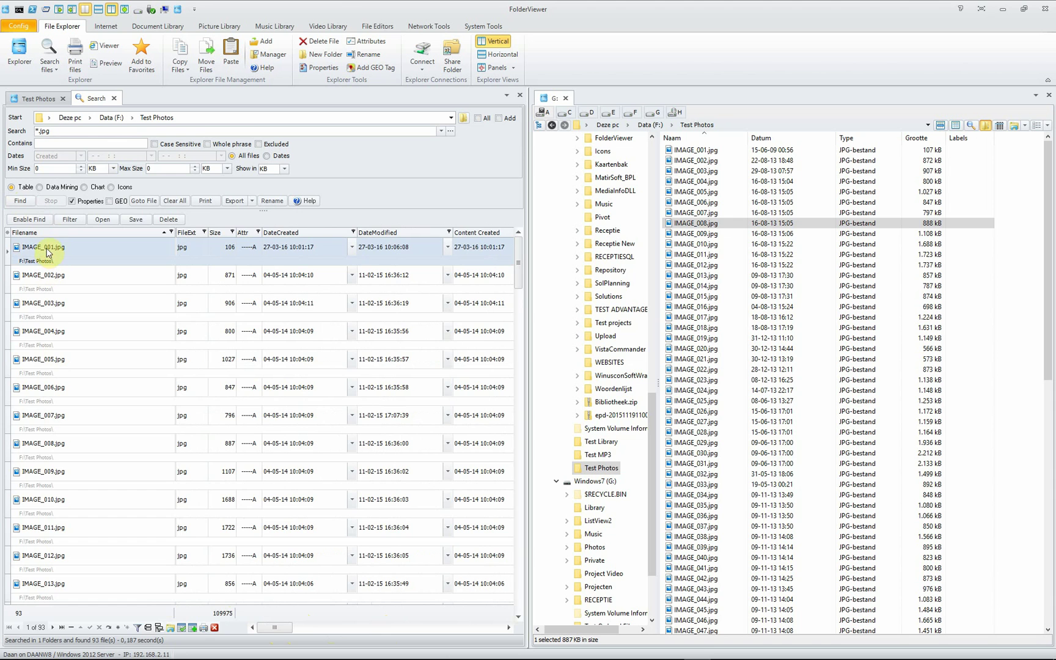
# Load the saved ISO versus F-Stop pivot layout in Data Mining and preview it as a report.
pyautogui.click(40, 190)
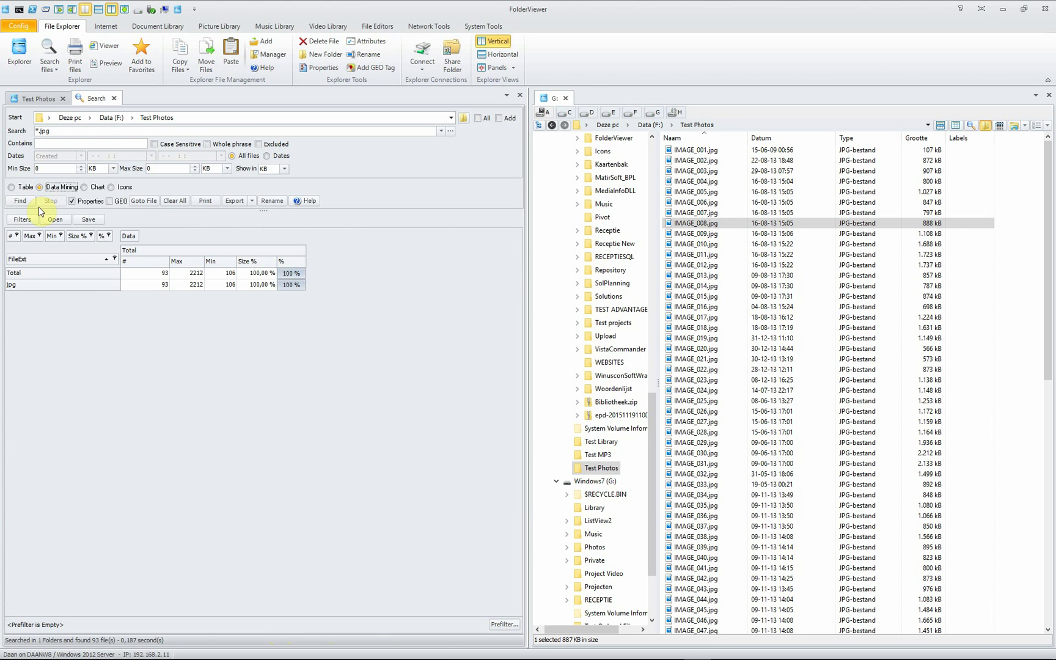
pyautogui.click(50, 221)
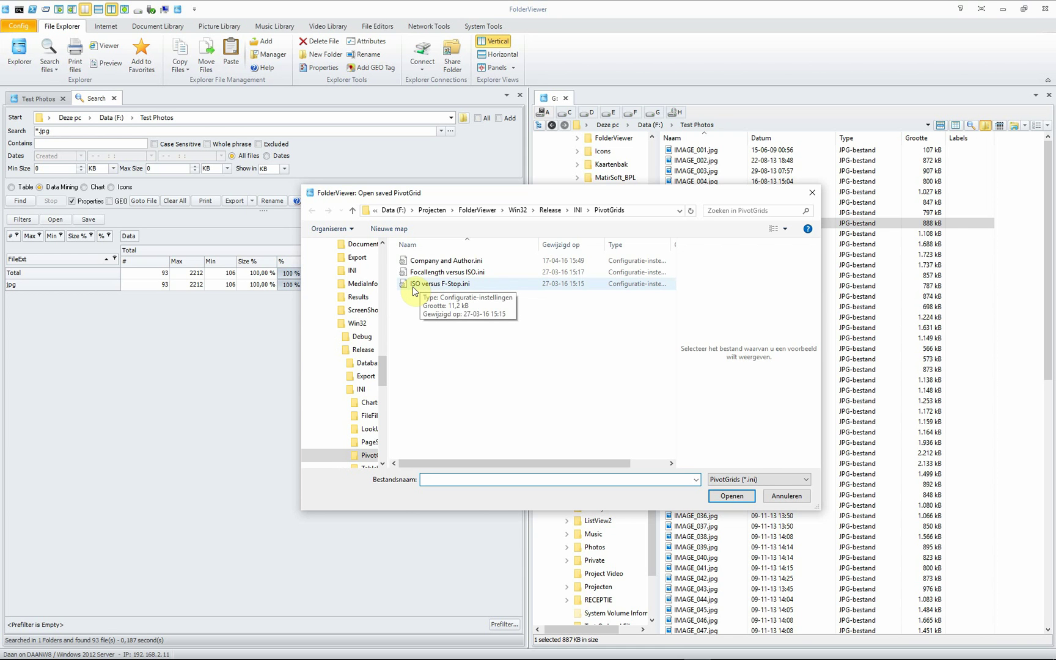
pyautogui.click(414, 285)
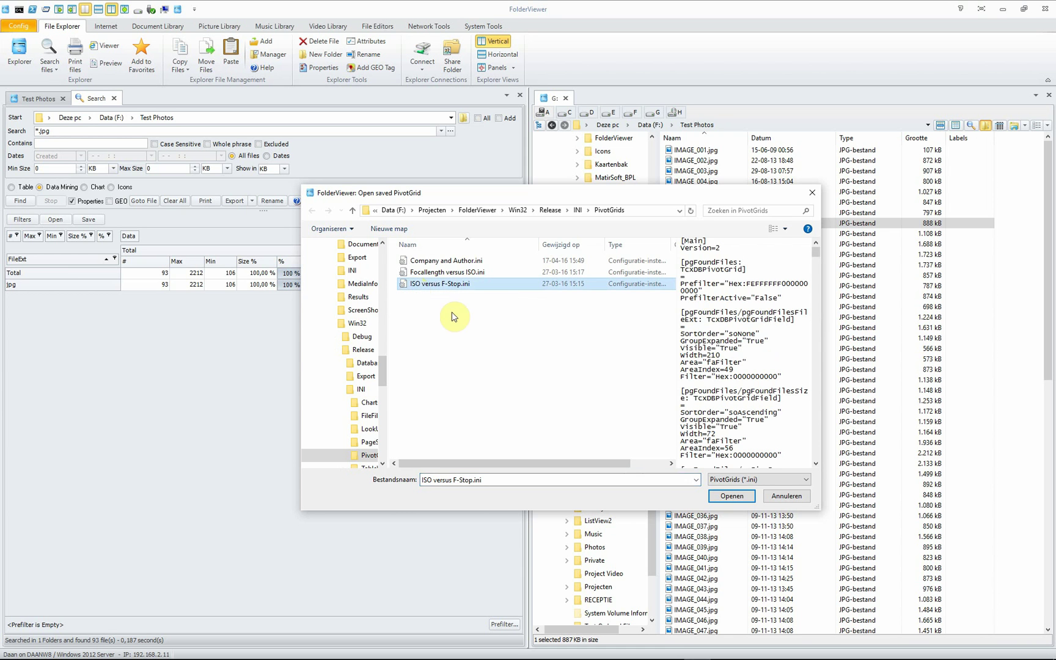
pyautogui.click(729, 495)
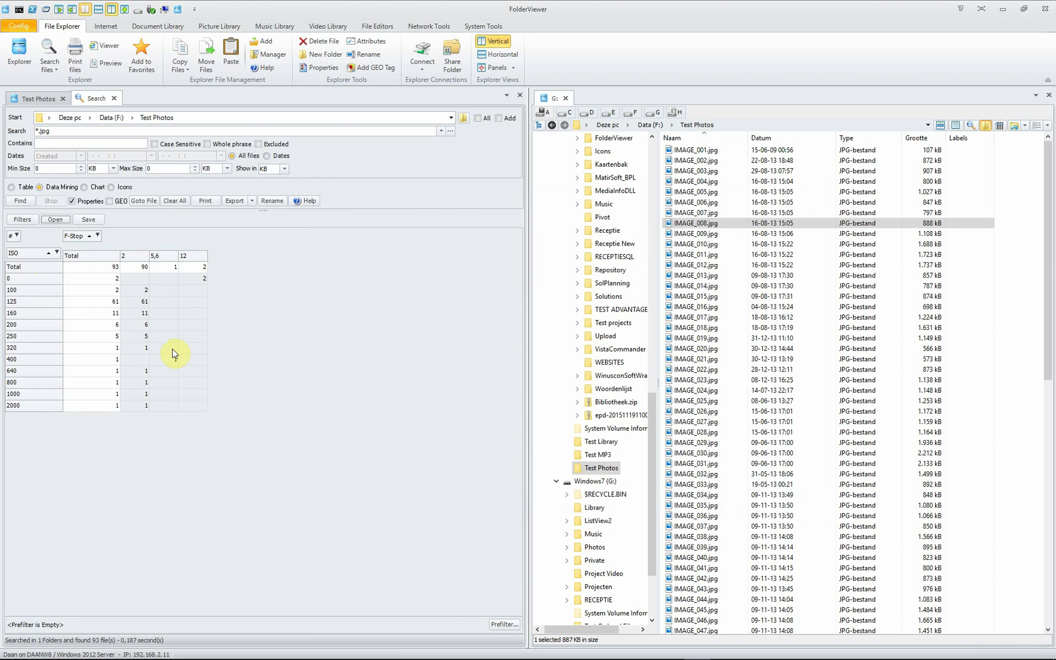
pyautogui.click(213, 204)
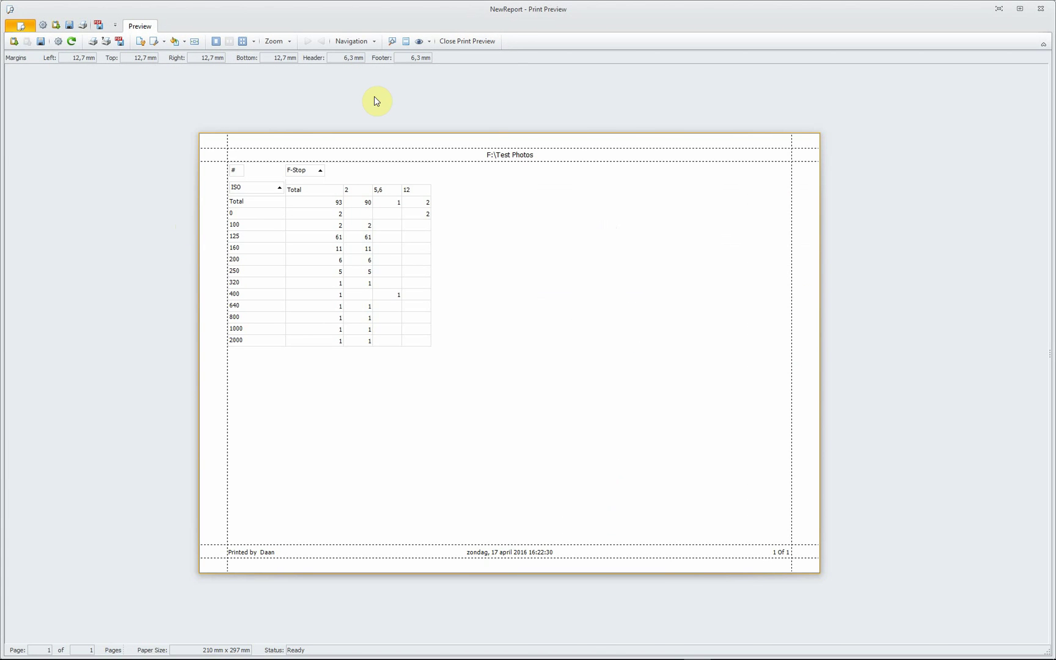
pyautogui.click(444, 44)
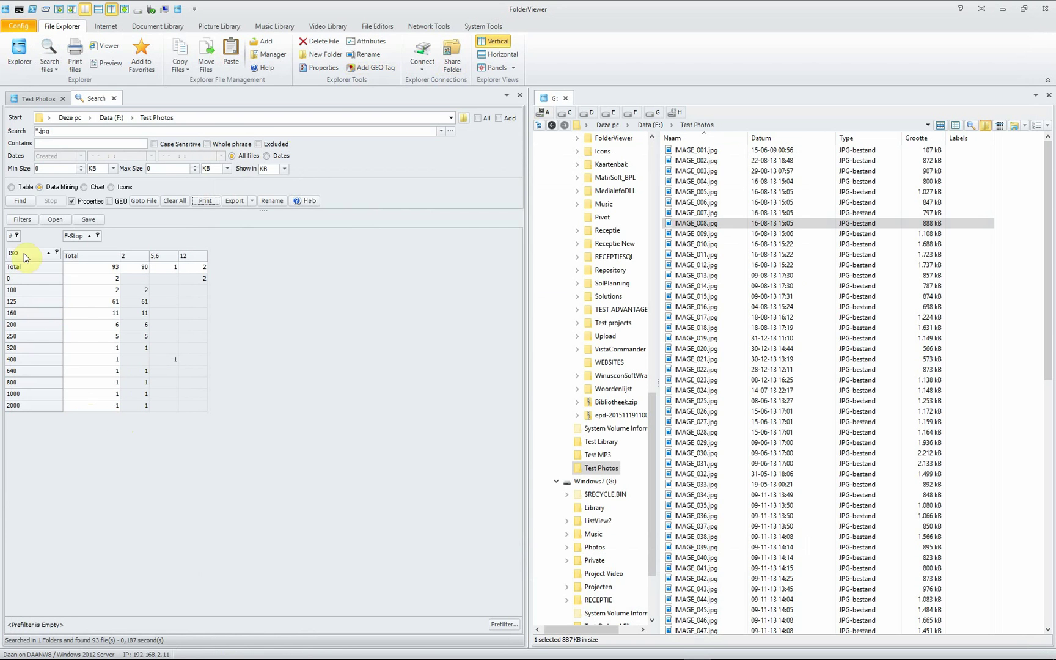
# Show the pivot field chips with Filters, then cancel the Save PivotGrid dialog.
pyautogui.click(21, 219)
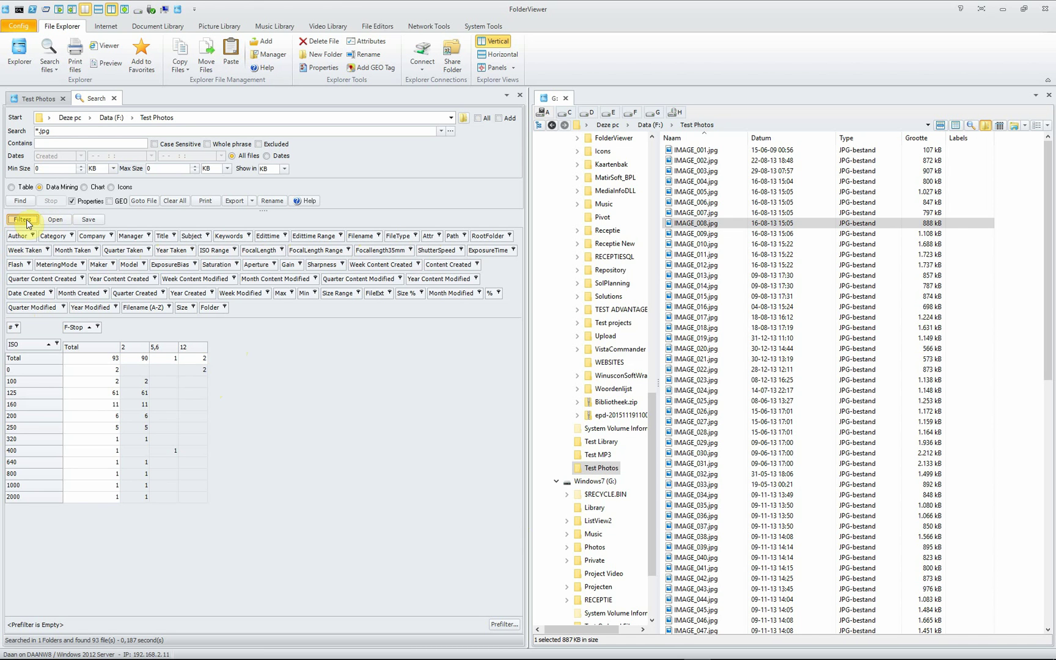
pyautogui.click(89, 219)
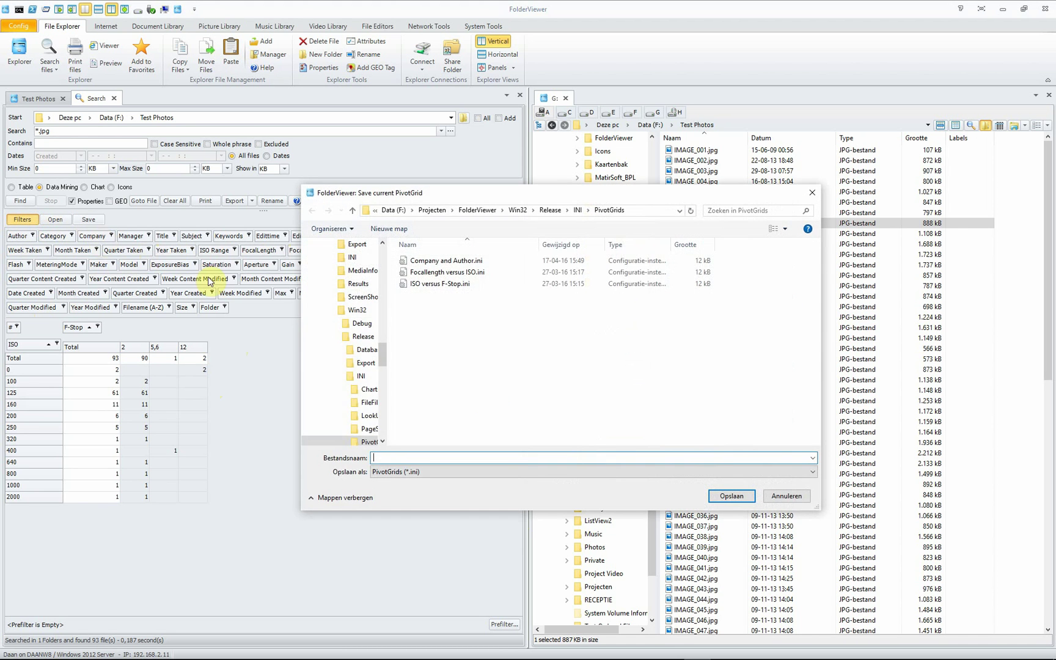
pyautogui.click(786, 495)
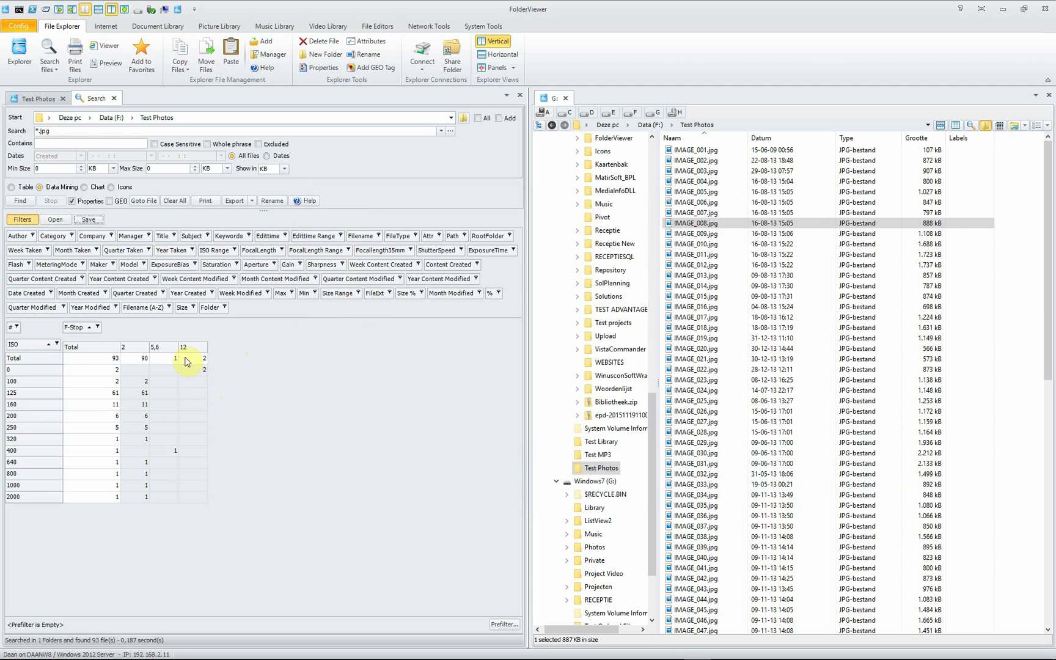
# Swap ISO and F-Stop for Year Taken rows and camera Model columns, auto-sizing the columns.
pyautogui.moveTo(16, 348); pyautogui.dragTo(240, 300)
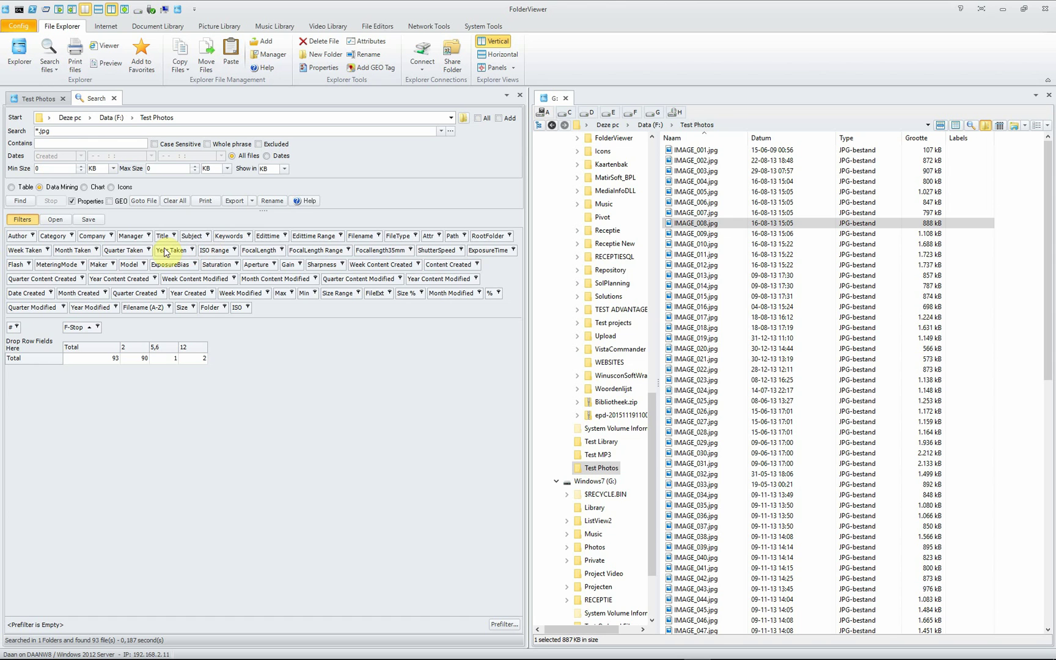
pyautogui.moveTo(171, 250); pyautogui.dragTo(19, 348)
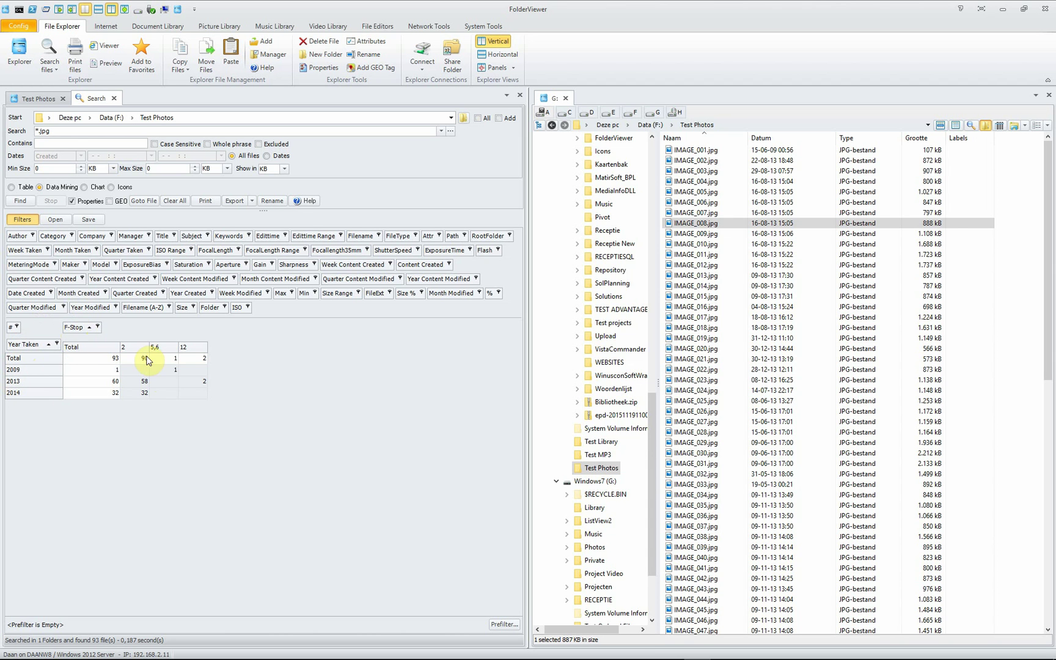
pyautogui.moveTo(78, 330); pyautogui.dragTo(279, 314)
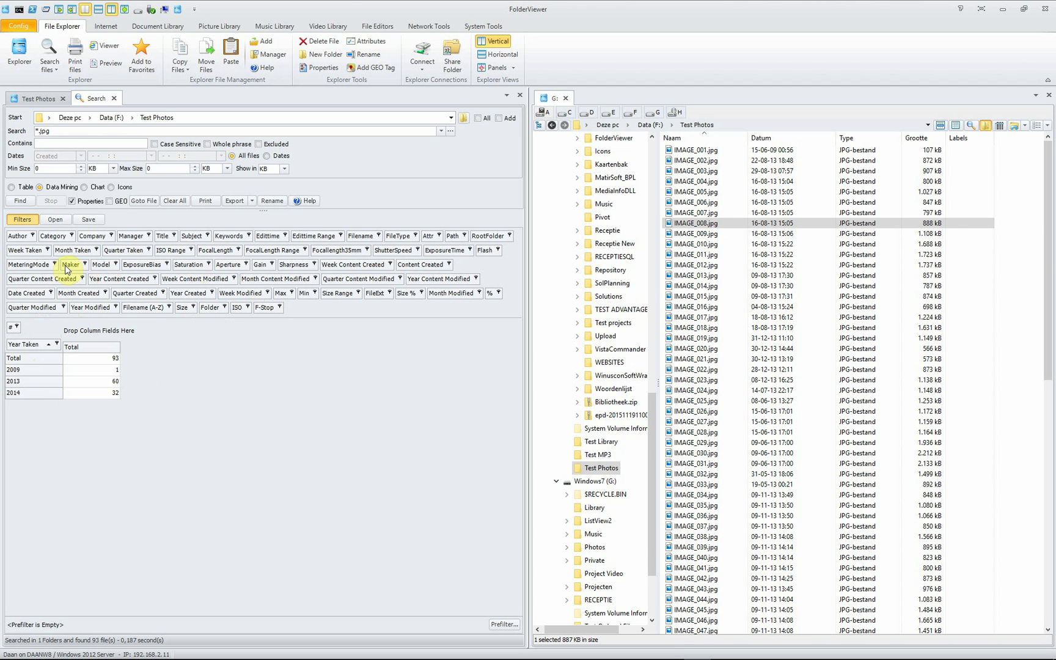
pyautogui.moveTo(70, 269); pyautogui.dragTo(73, 329)
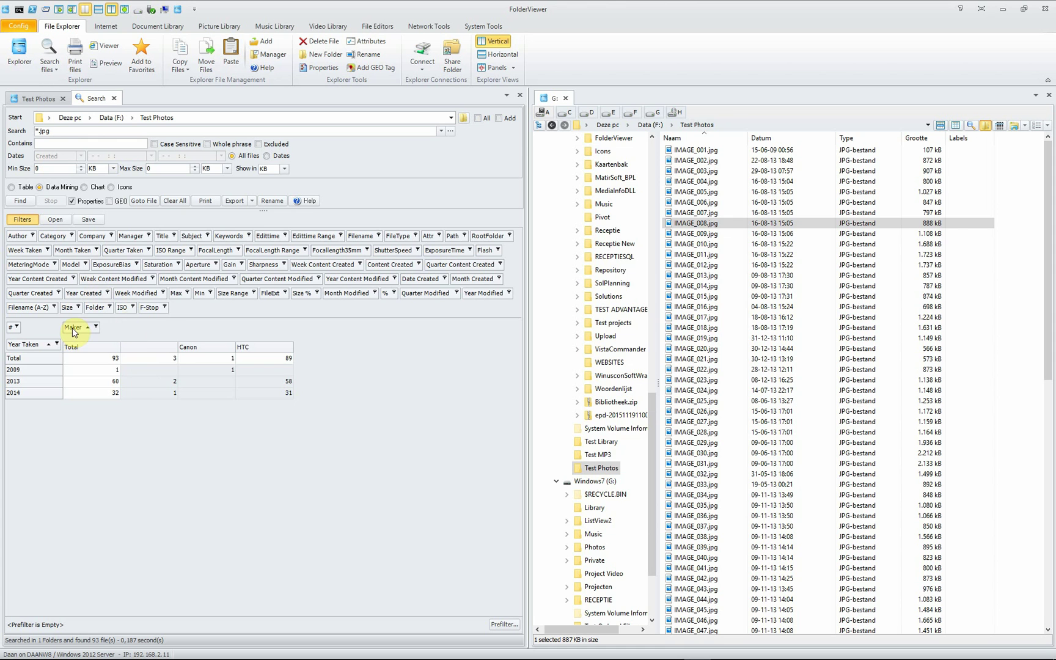
pyautogui.moveTo(73, 330); pyautogui.dragTo(179, 308)
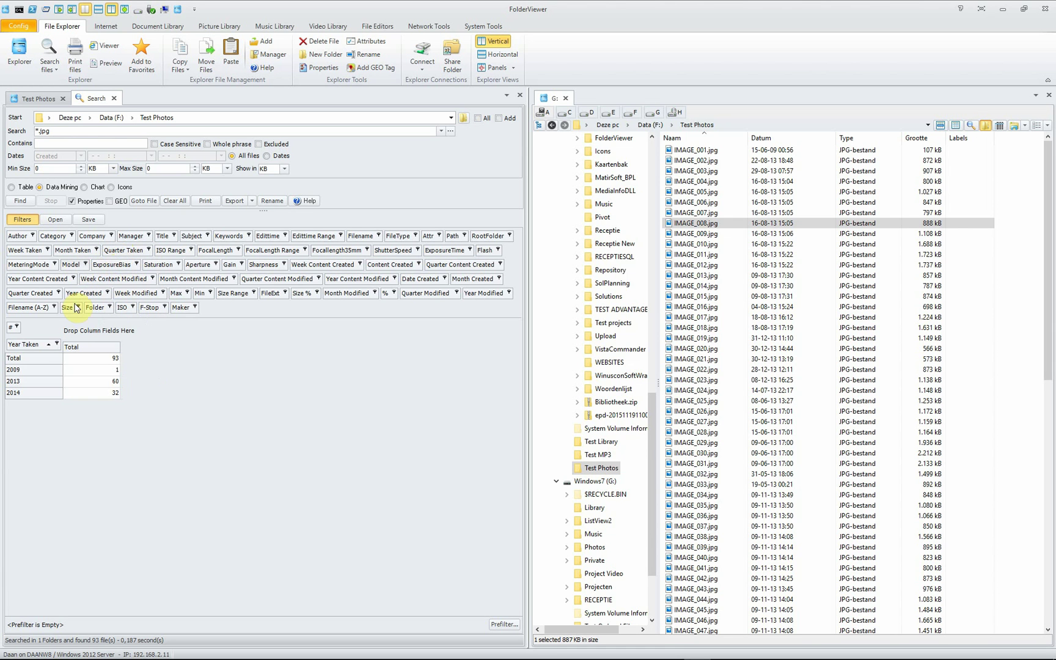
pyautogui.moveTo(77, 332); pyautogui.dragTo(77, 333)
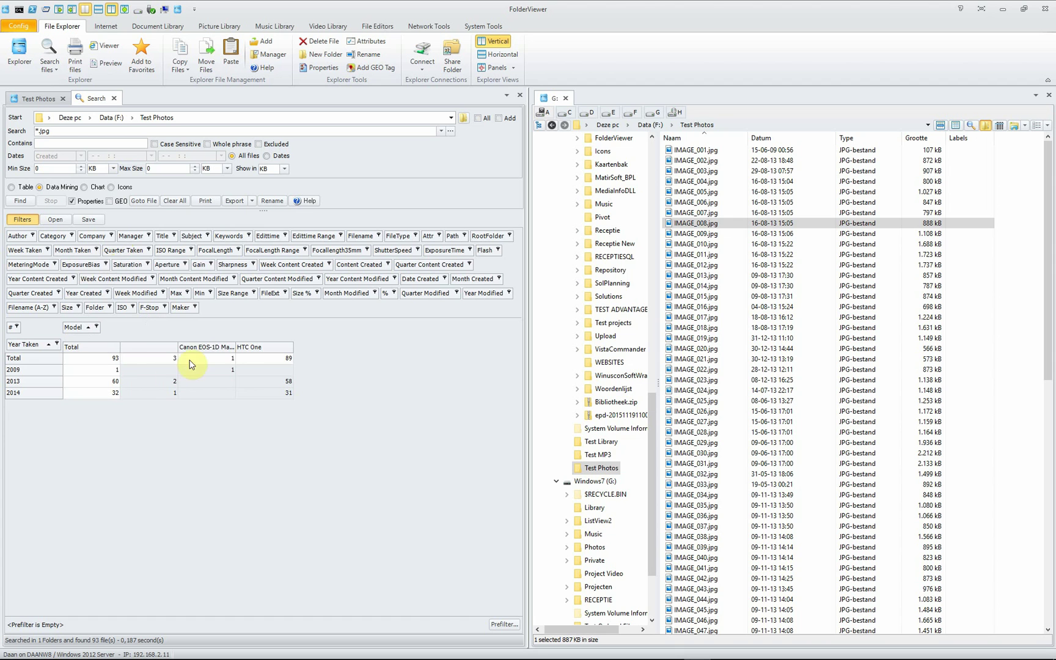
pyautogui.doubleClick(236, 352)
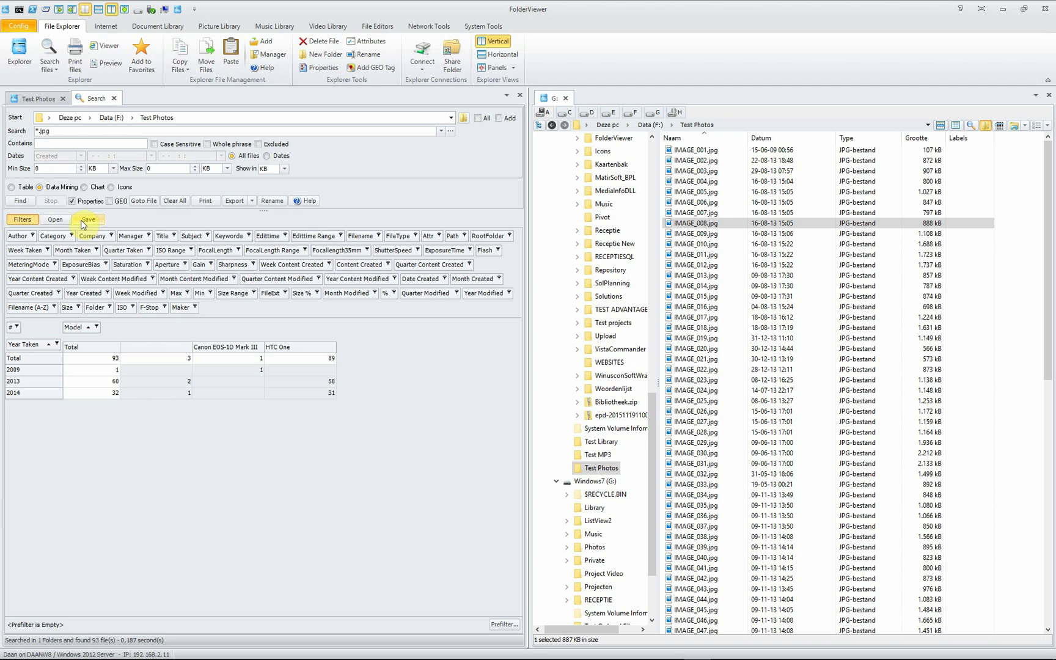
# Show the *.jpg results as thumbnails and open IMAGE_065.jpg in the image viewer.
pyautogui.click(111, 188)
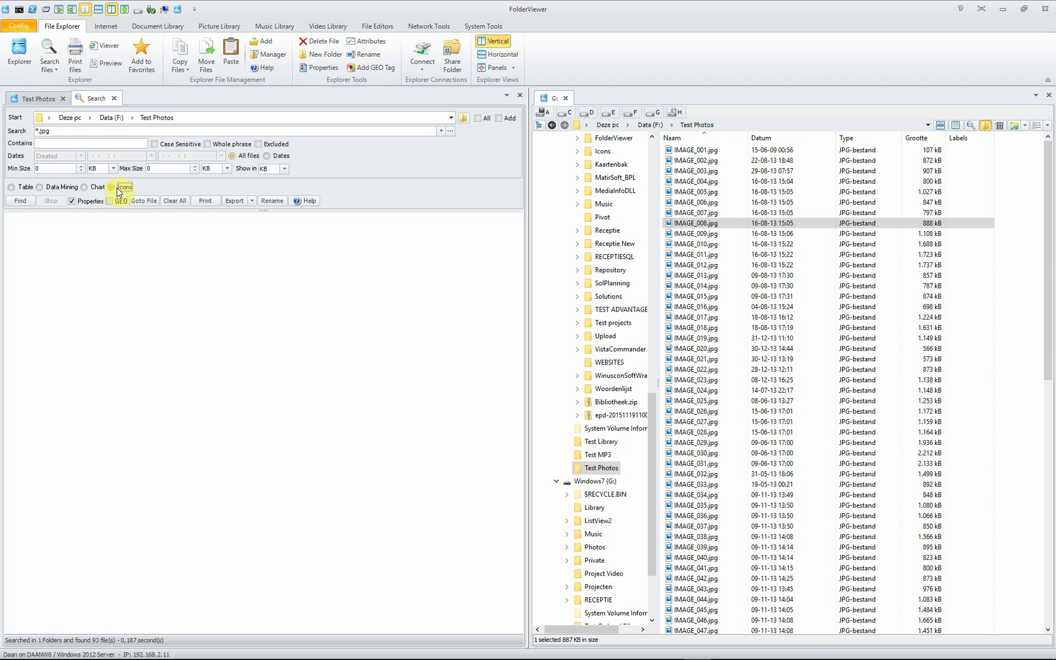
pyautogui.click(21, 203)
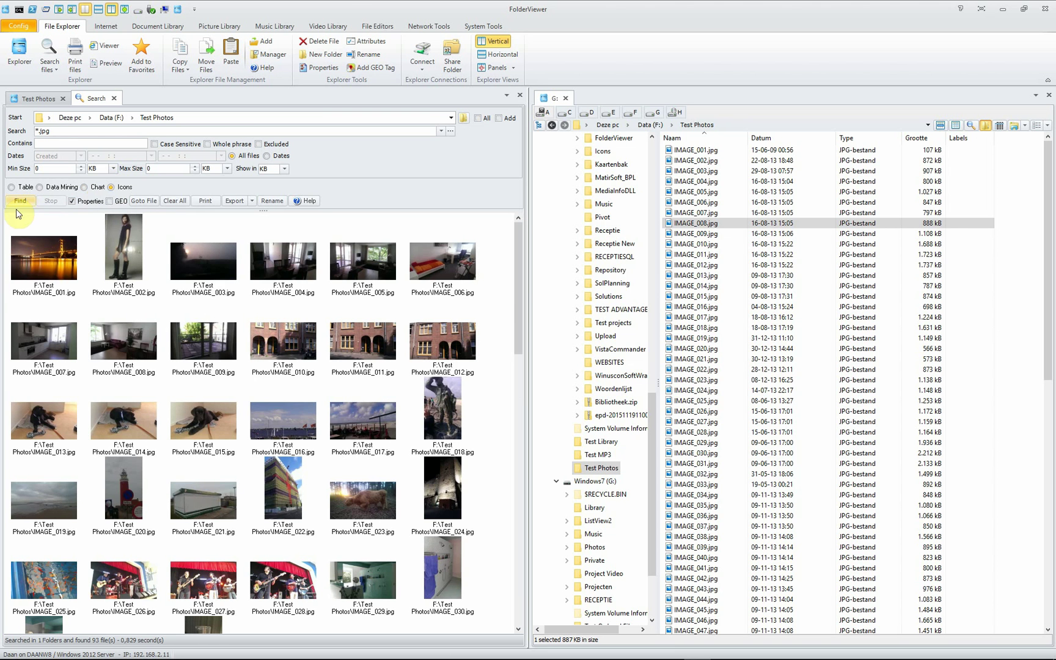
pyautogui.moveTo(514, 297); pyautogui.dragTo(510, 448)
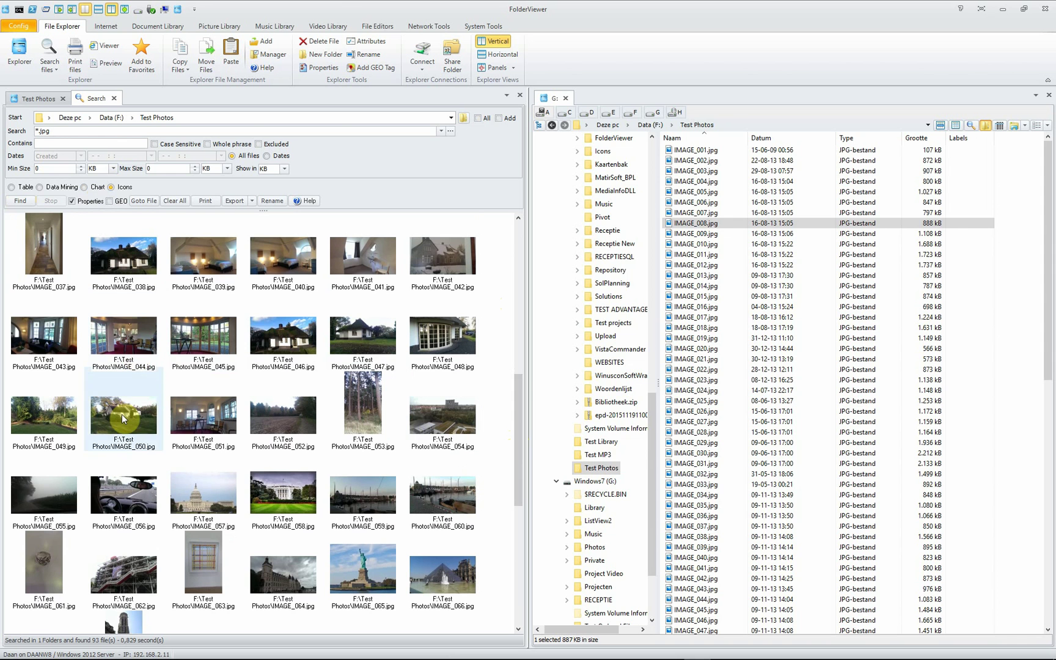
pyautogui.doubleClick(368, 580)
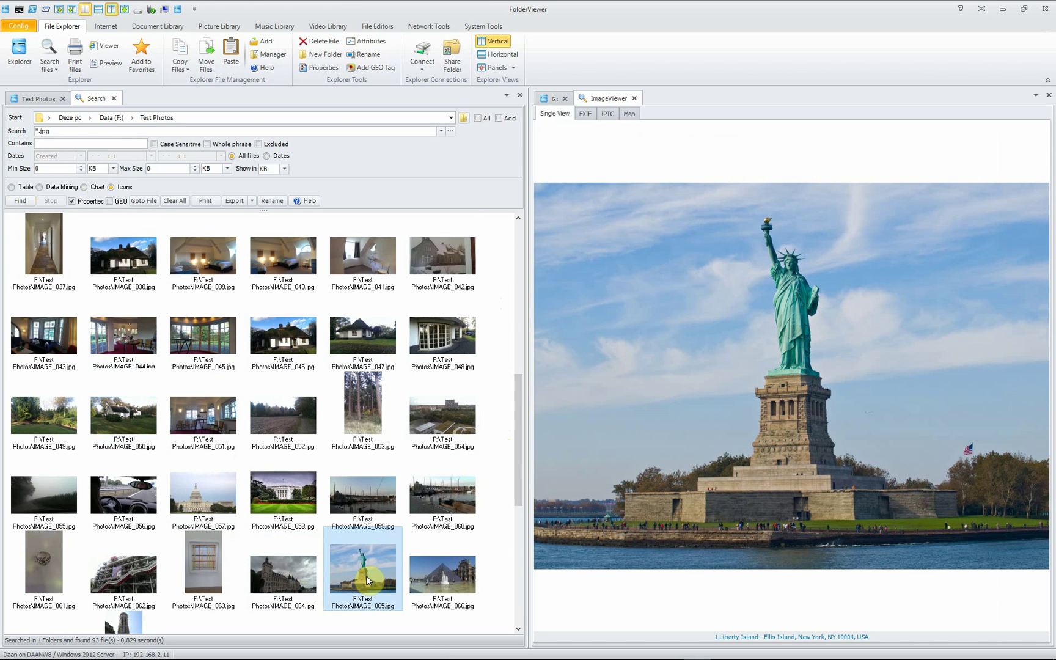
pyautogui.rightClick(361, 572)
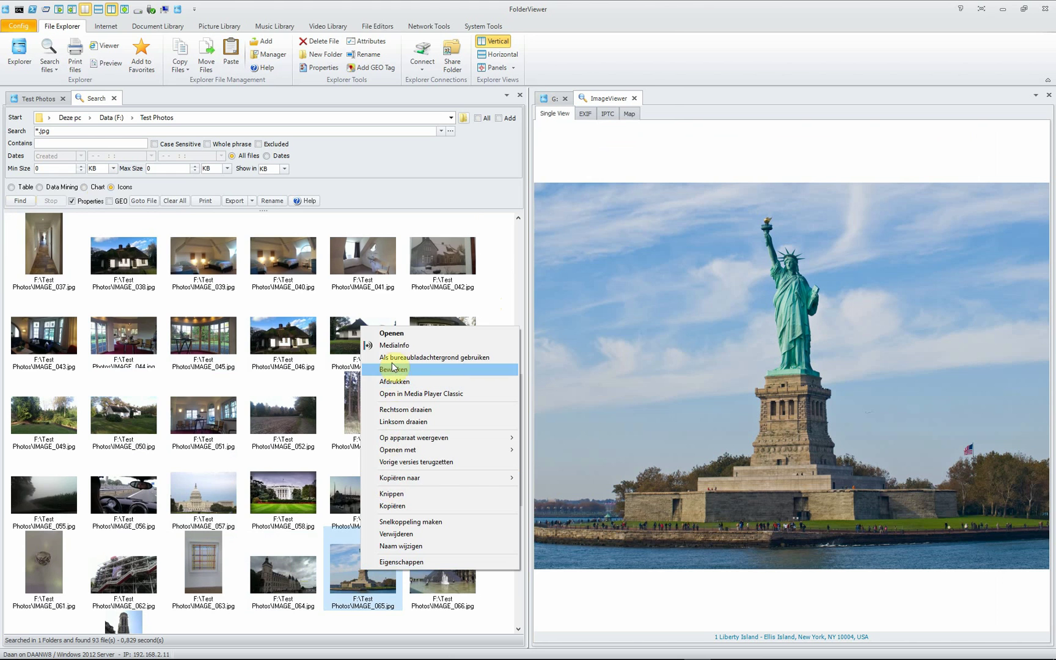
pyautogui.click(391, 334)
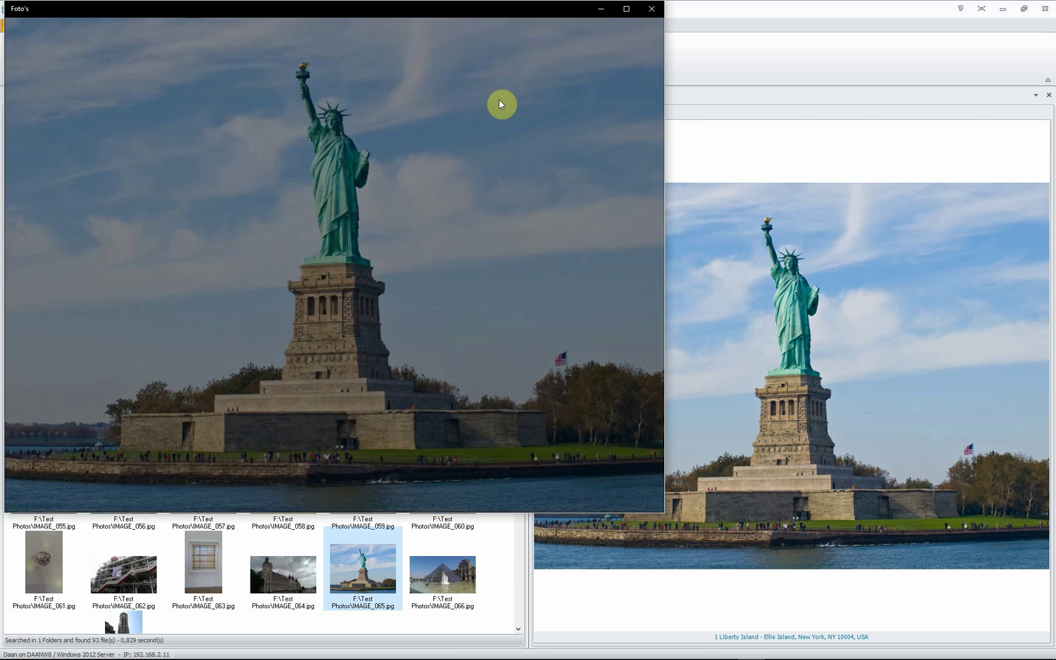
pyautogui.moveTo(300, 17); pyautogui.dragTo(334, 72)
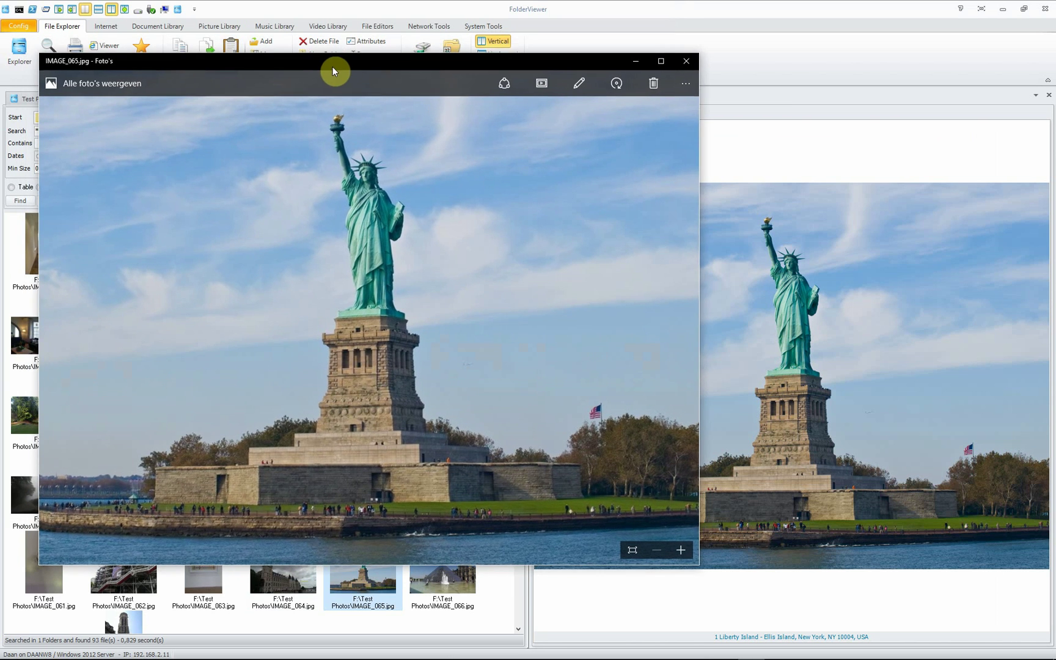
pyautogui.click(685, 61)
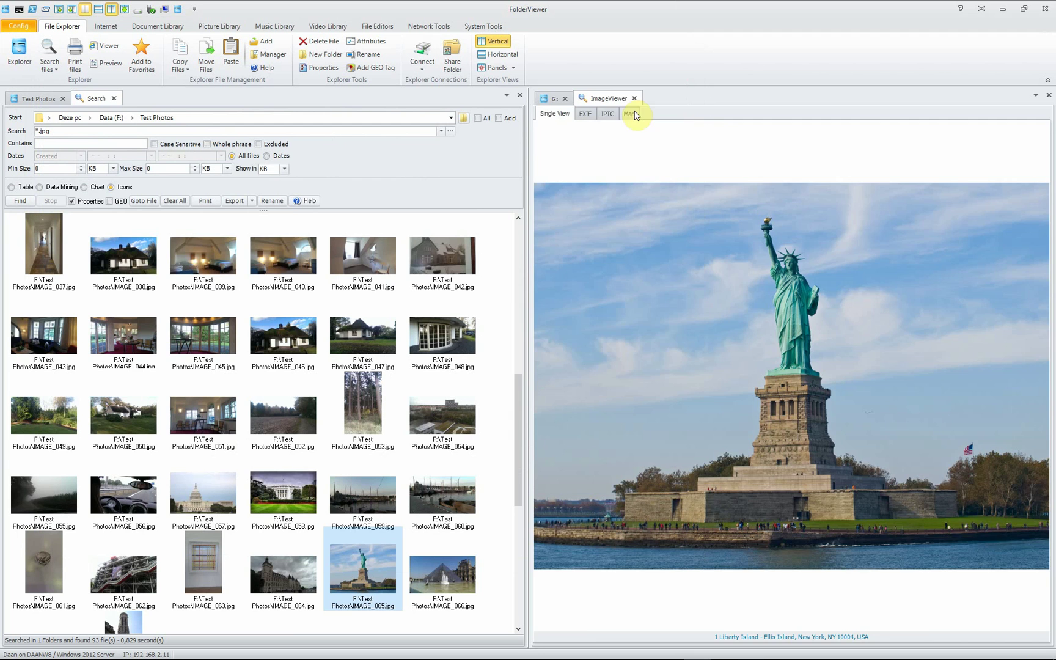
# Close the image viewer, return the results to table view, and close the current search.
pyautogui.click(634, 98)
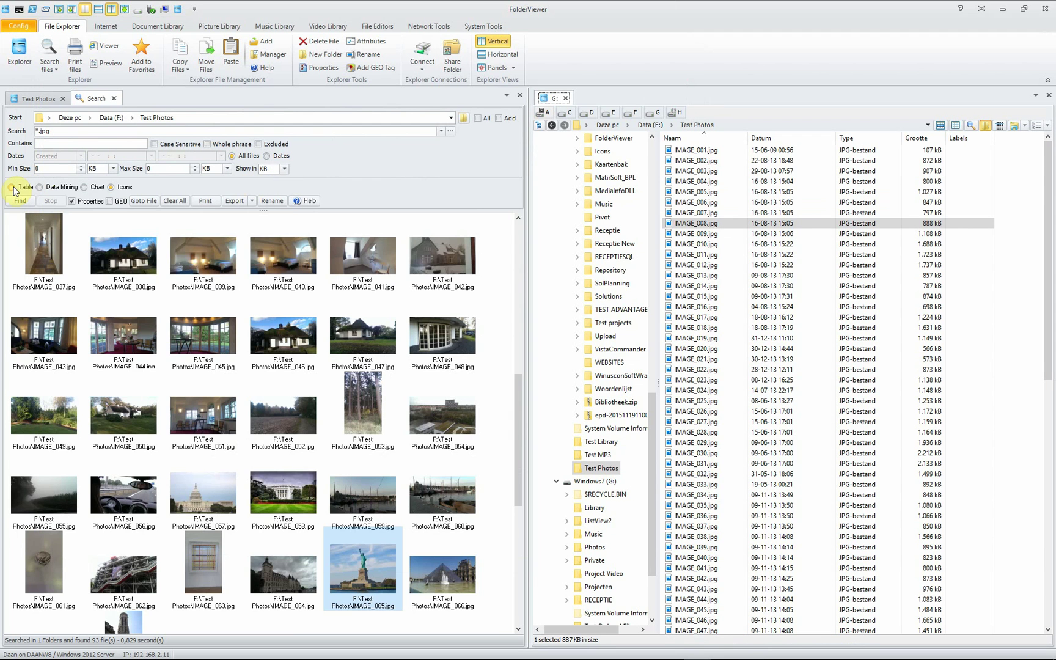
pyautogui.click(11, 187)
pyautogui.click(114, 98)
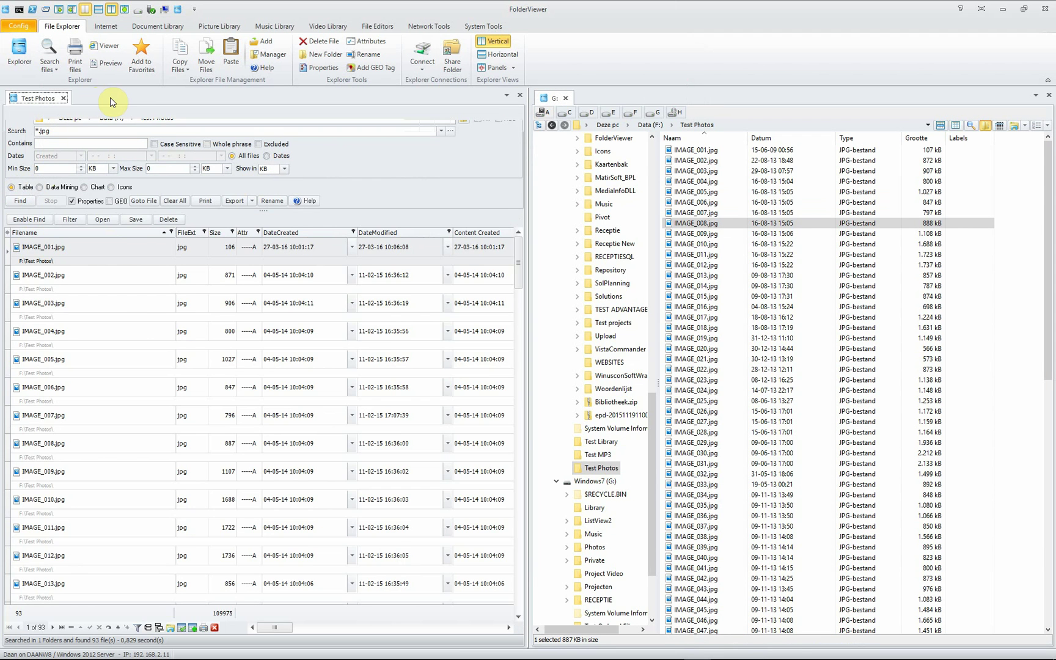
# Start a Google Desktop Search with cleared results and the file type limited to docx.
pyautogui.click(48, 70)
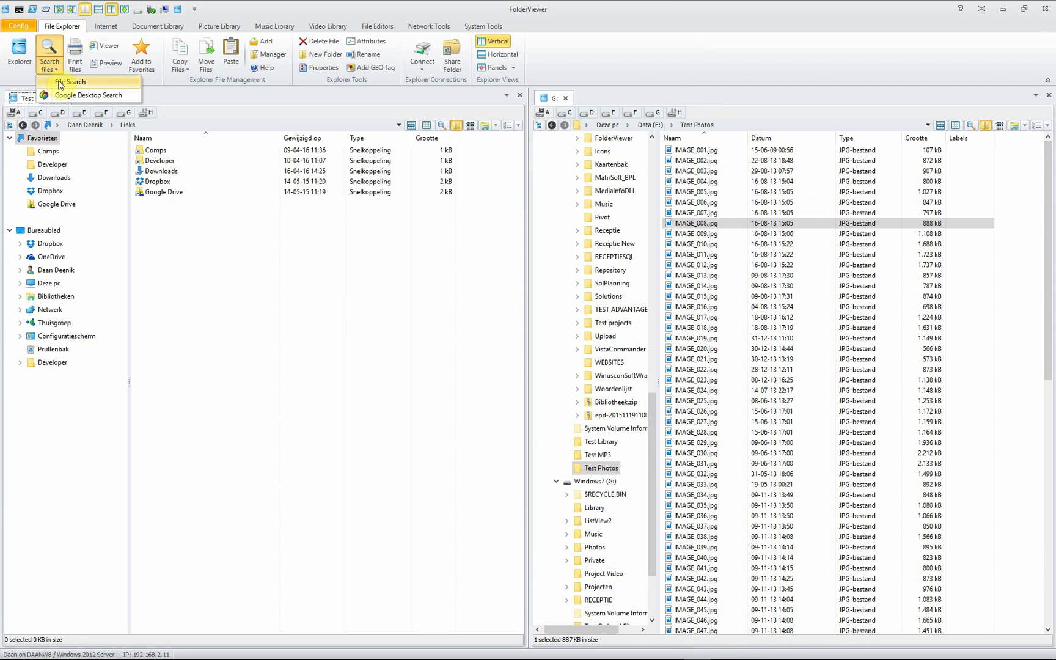
pyautogui.click(83, 94)
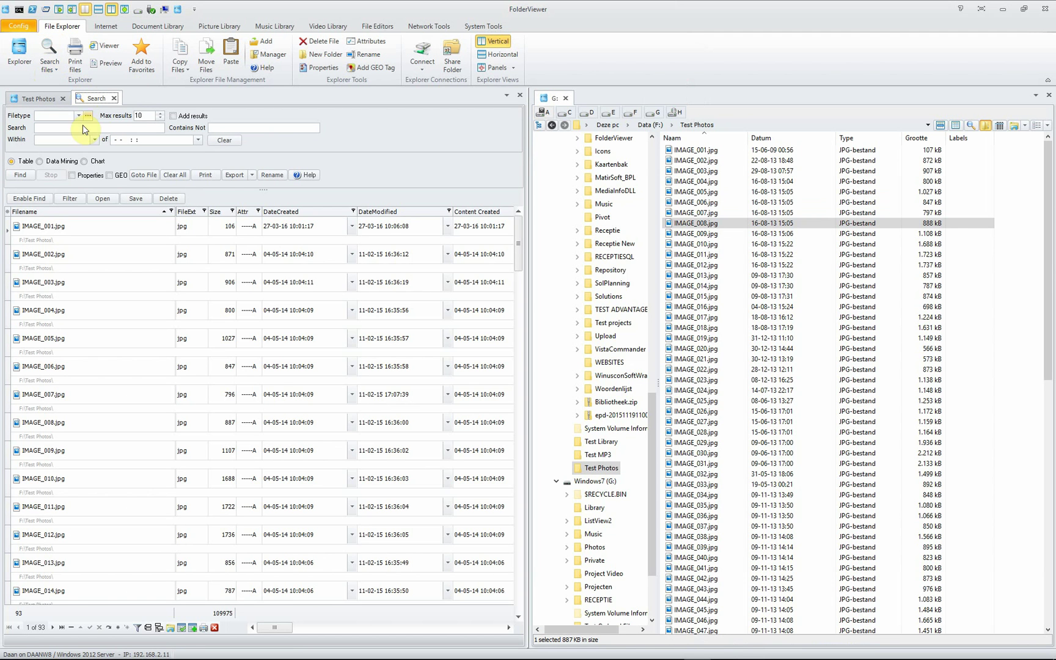
pyautogui.click(175, 177)
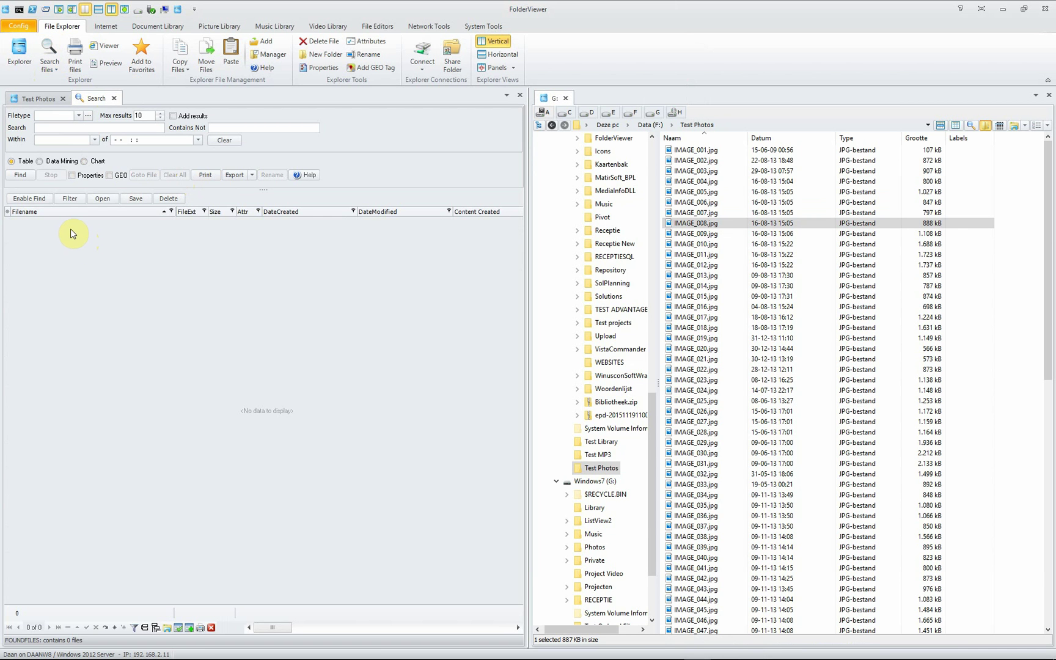
pyautogui.click(77, 116)
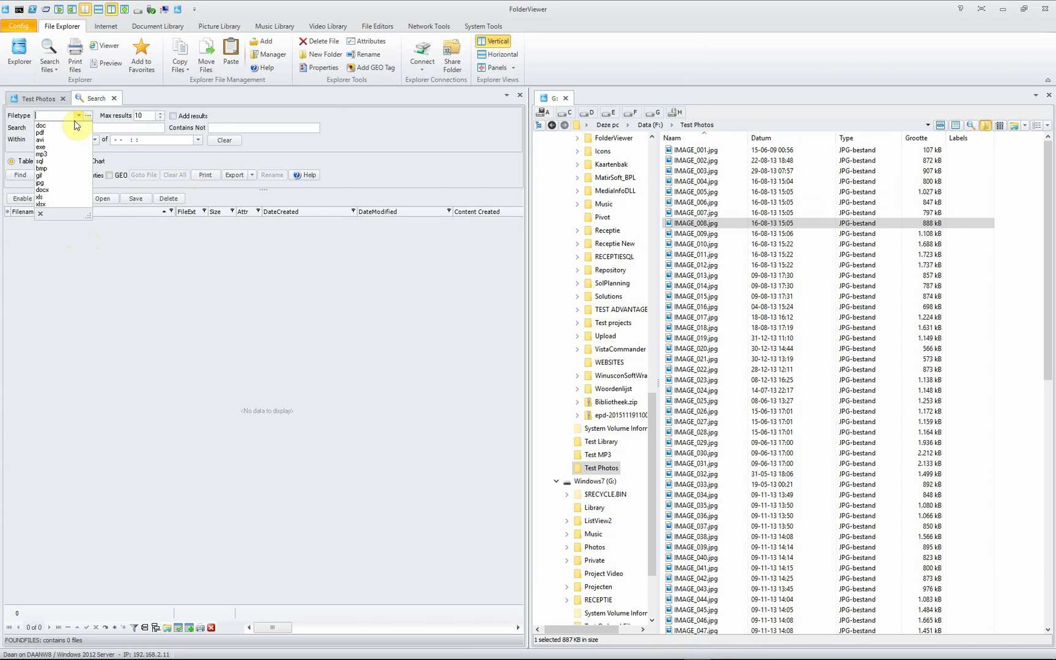
pyautogui.click(68, 189)
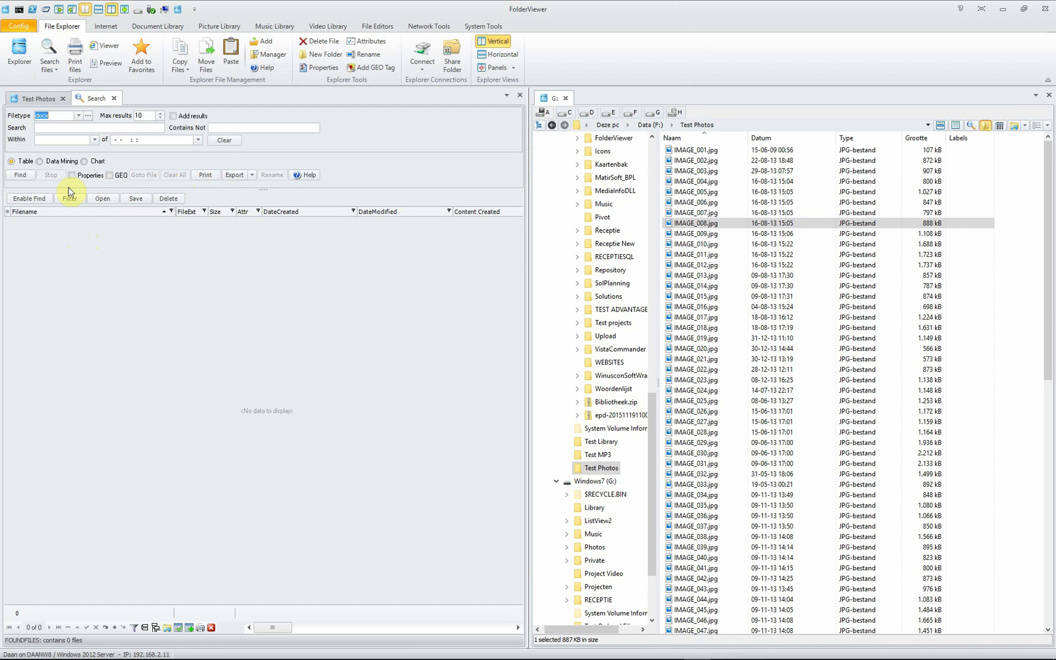
pyautogui.click(79, 129)
# Search docx files for 'protocol' and select Protocol Partner en verwantengroepen.docx.
pyautogui.write('protocol')
pyautogui.click(29, 172)
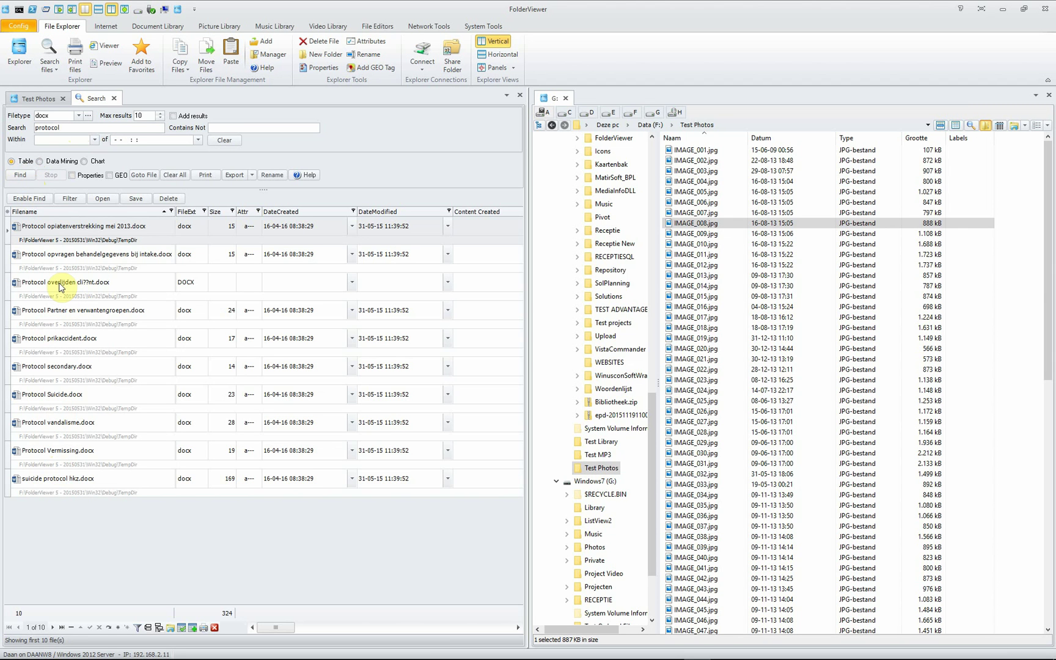
pyautogui.click(46, 317)
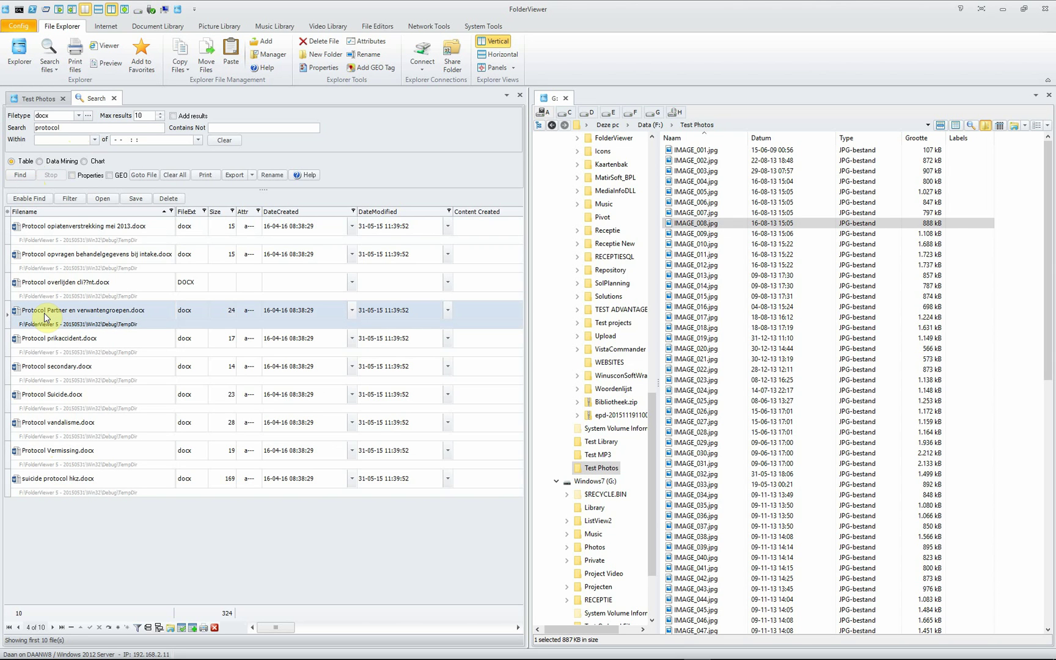
# Open Protocol Partner en verwantengroepen.docx, copy the word Verwantengroepen, then close the preview.
pyautogui.doubleClick(44, 317)
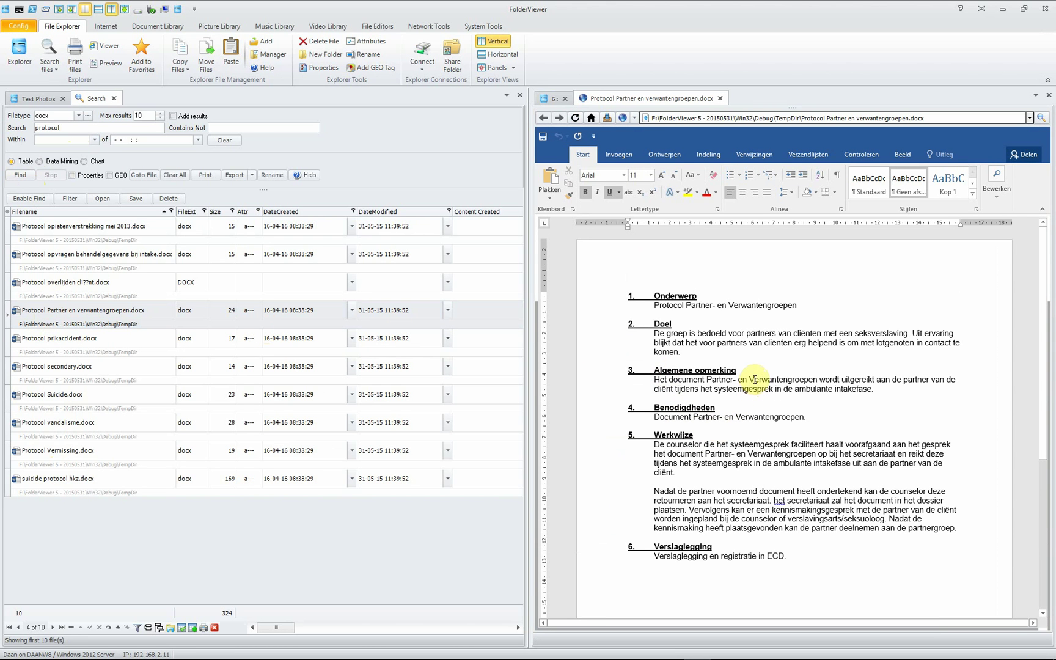
pyautogui.moveTo(750, 380); pyautogui.dragTo(816, 381)
pyautogui.hotkey('ctrl', 'c')
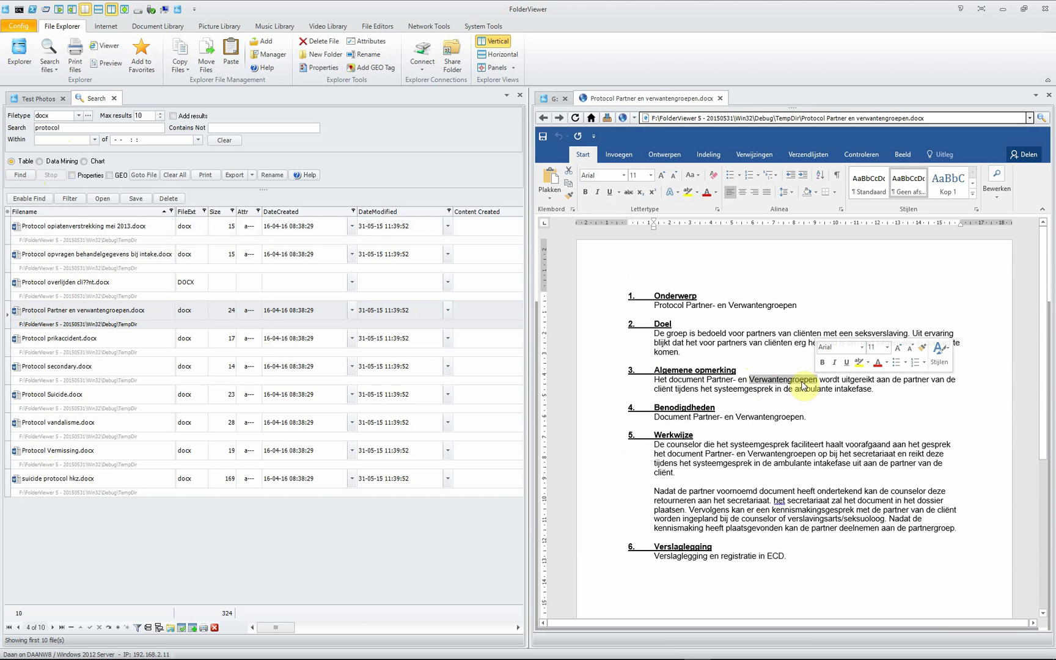
pyautogui.rightClick(802, 379)
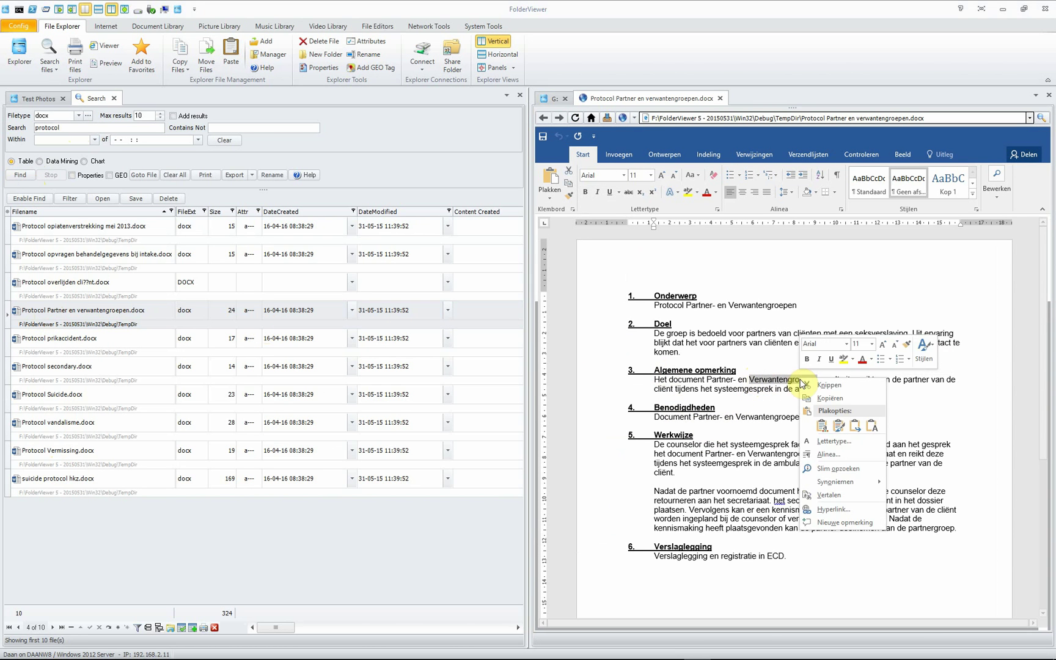
pyautogui.click(830, 398)
pyautogui.click(720, 99)
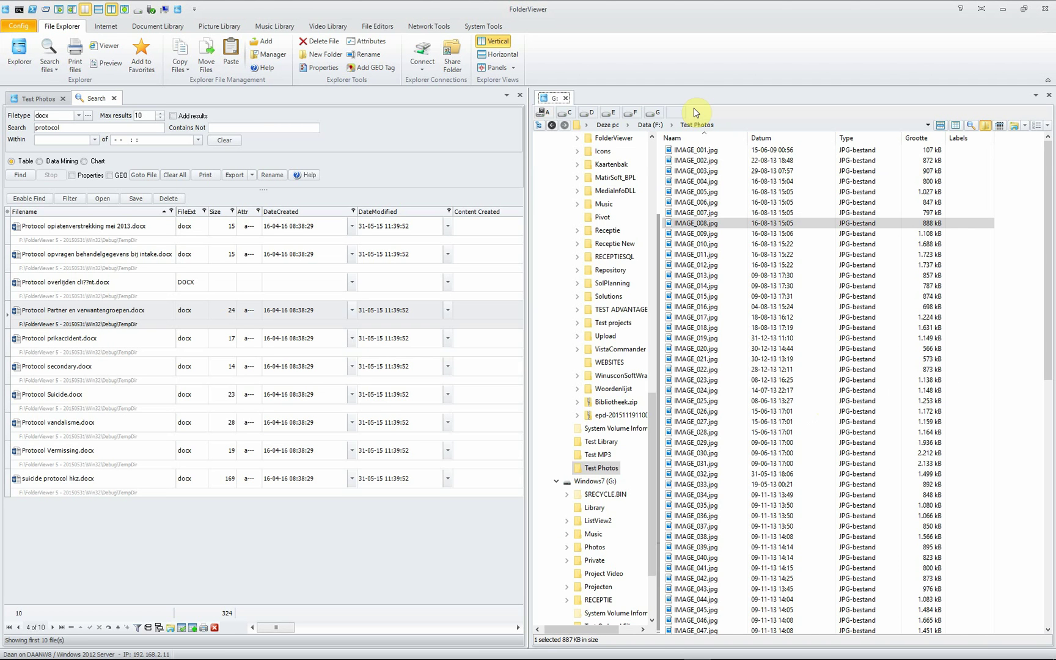
# Replace the search term 'protocol' with 'Verwantengroepen' and run the docx search.
pyautogui.moveTo(58, 126); pyautogui.dragTo(27, 129)
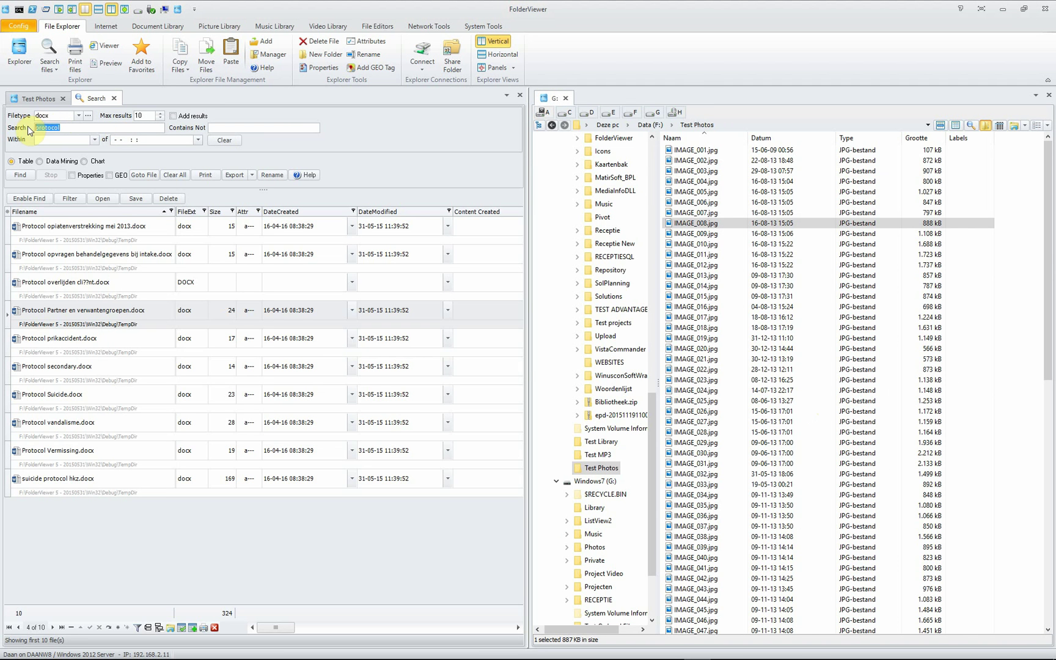
pyautogui.hotkey('ctrl', 'v')
pyautogui.click(21, 176)
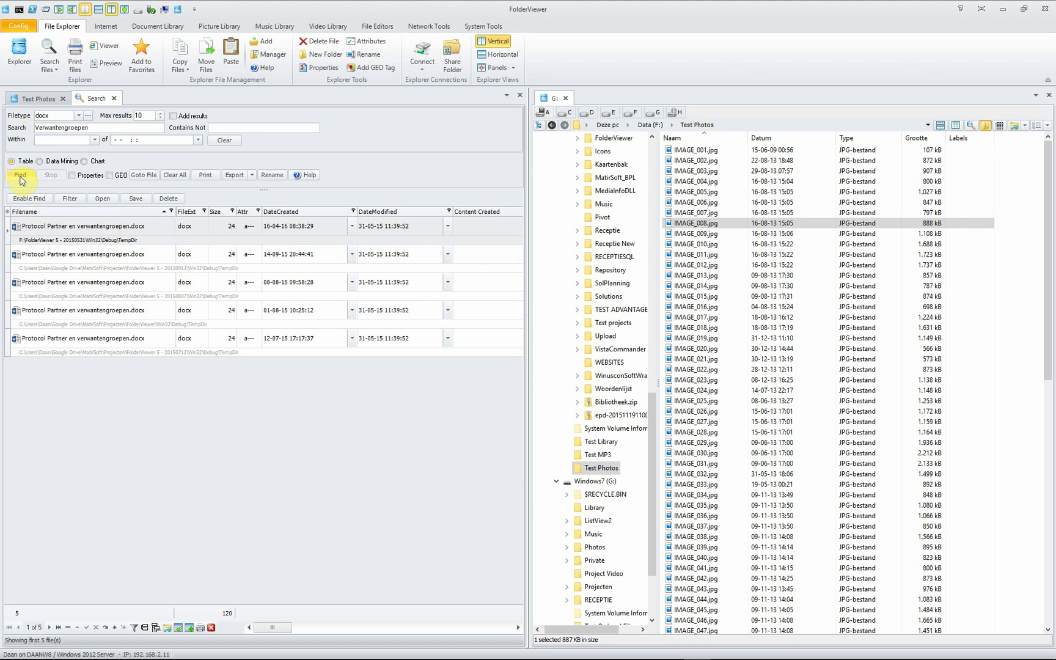
# Preview the 08-08-15 match, highlight 'Verwantengroepen' in its text, then close the preview.
pyautogui.click(58, 227)
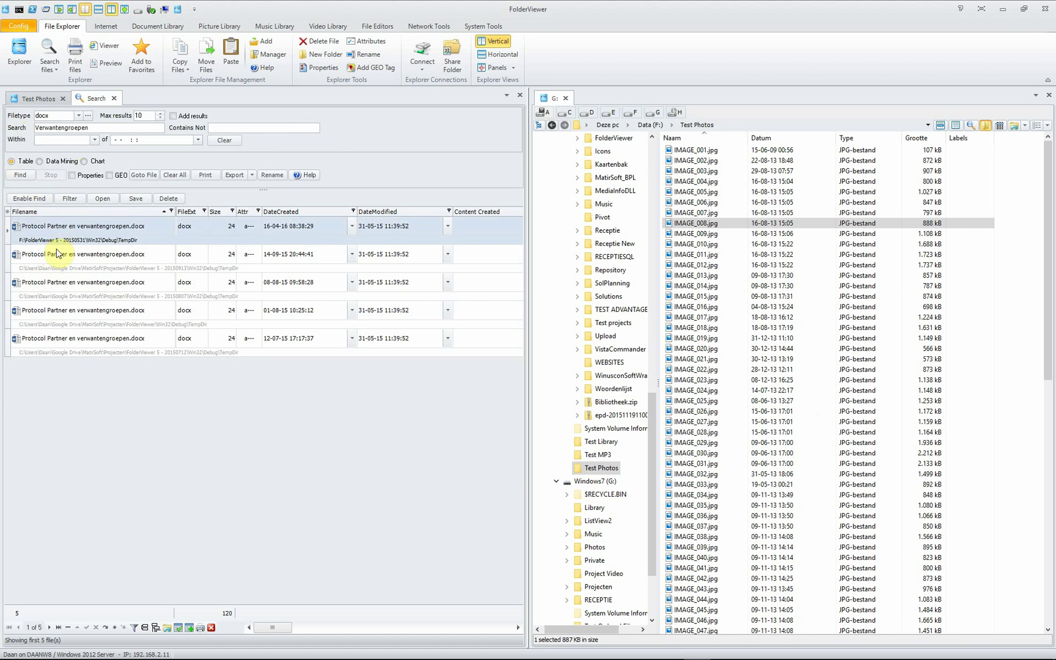
pyautogui.click(57, 253)
pyautogui.click(54, 288)
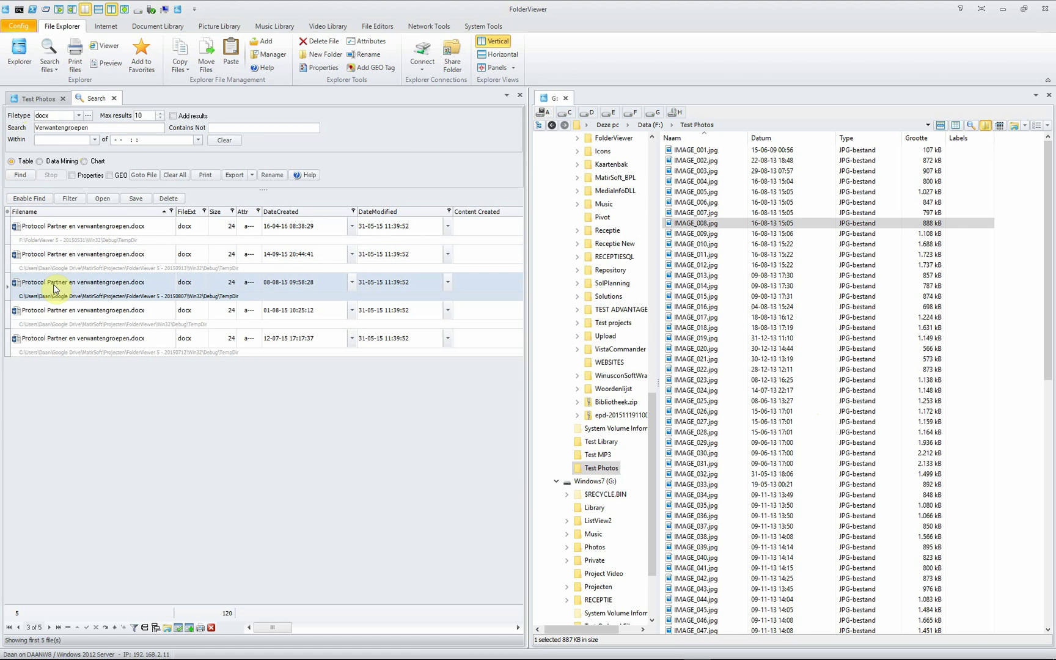
pyautogui.doubleClick(55, 287)
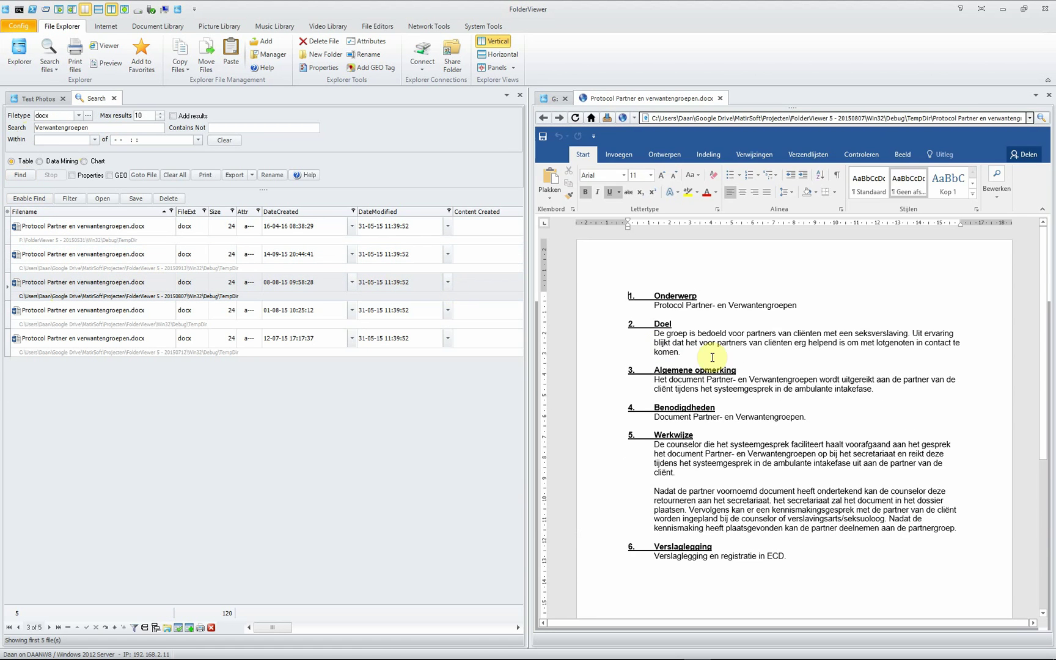
pyautogui.moveTo(772, 378); pyautogui.dragTo(817, 381)
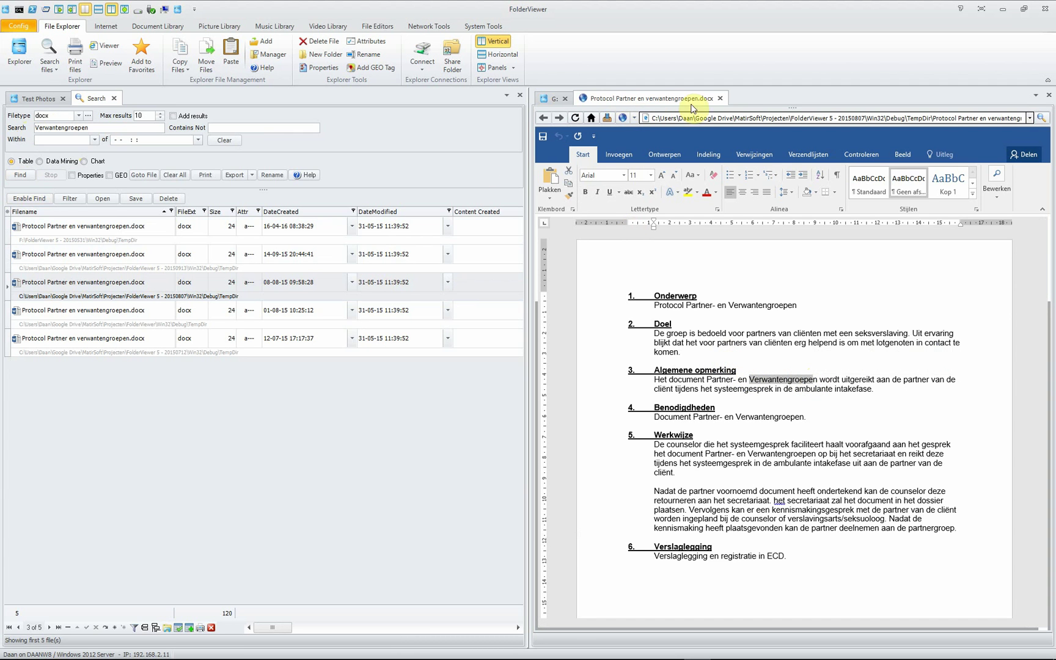
pyautogui.click(721, 100)
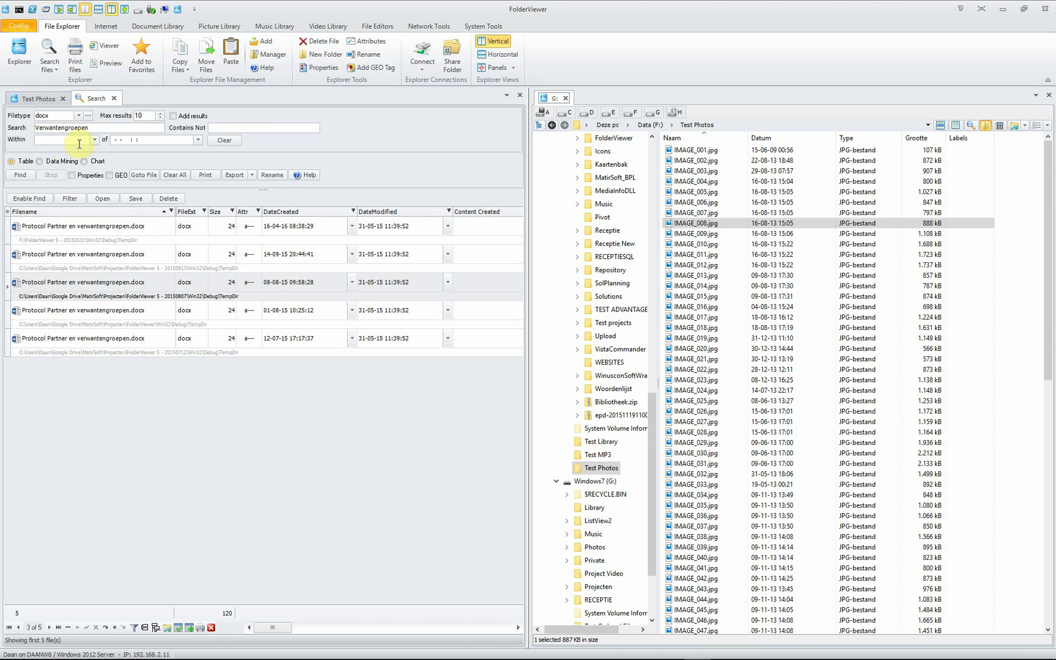
# Check the first matches' file actions, then close the Verwantengroepen search results.
pyautogui.click(48, 232)
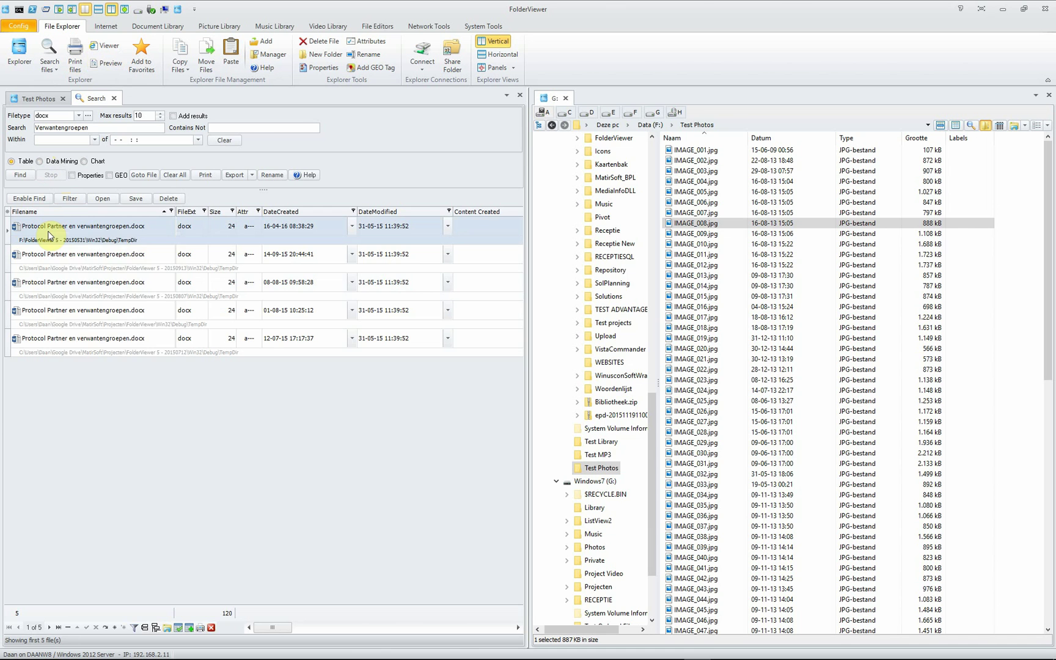
pyautogui.rightClick(48, 232)
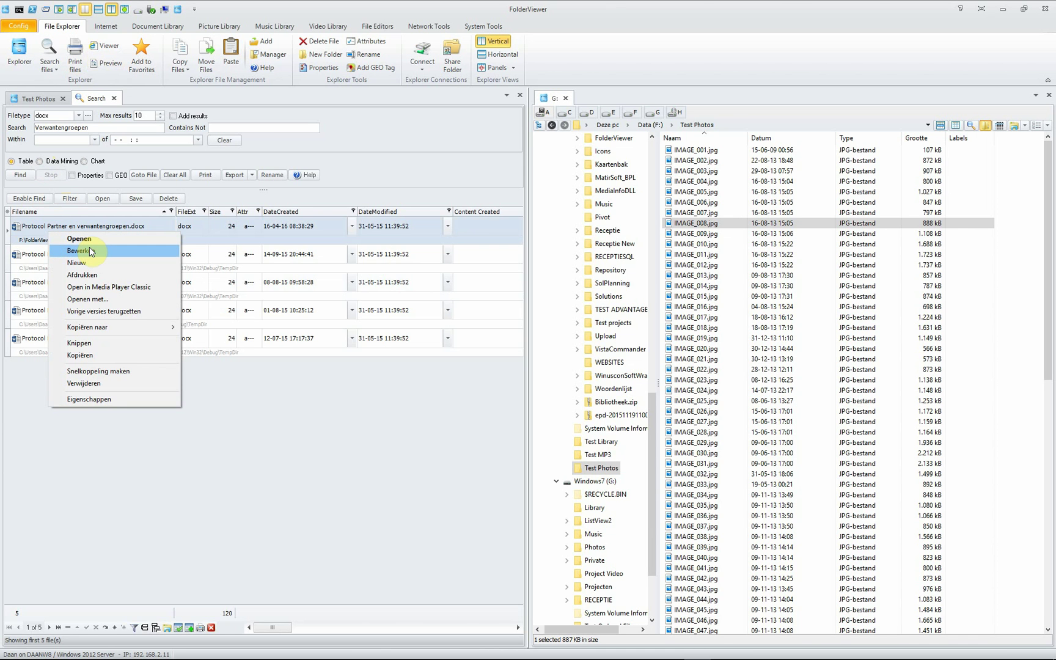
pyautogui.click(92, 436)
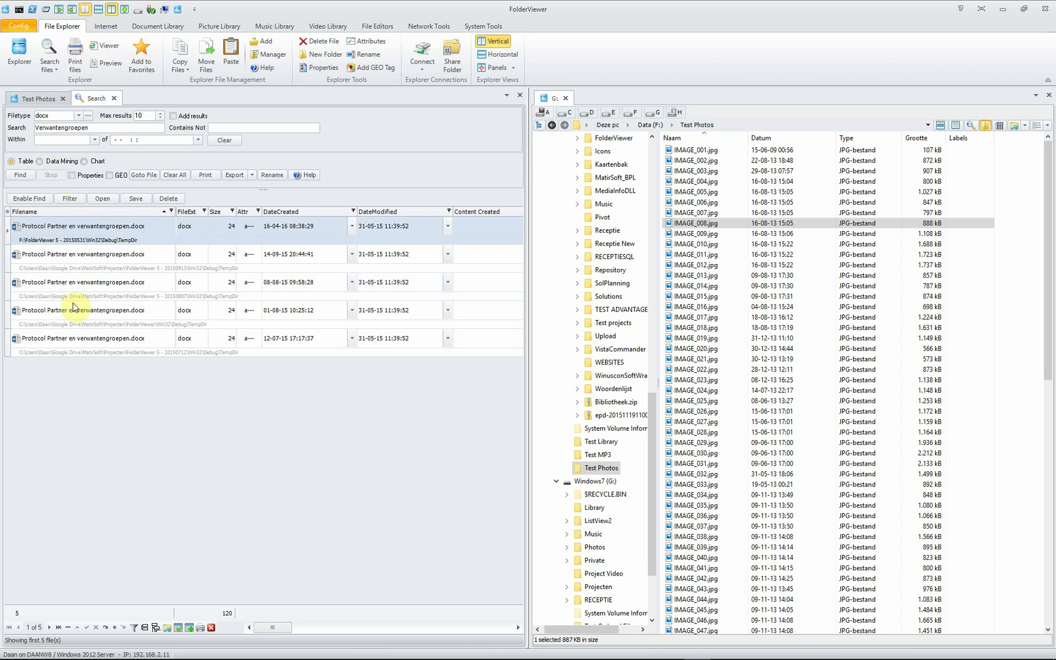
pyautogui.click(54, 260)
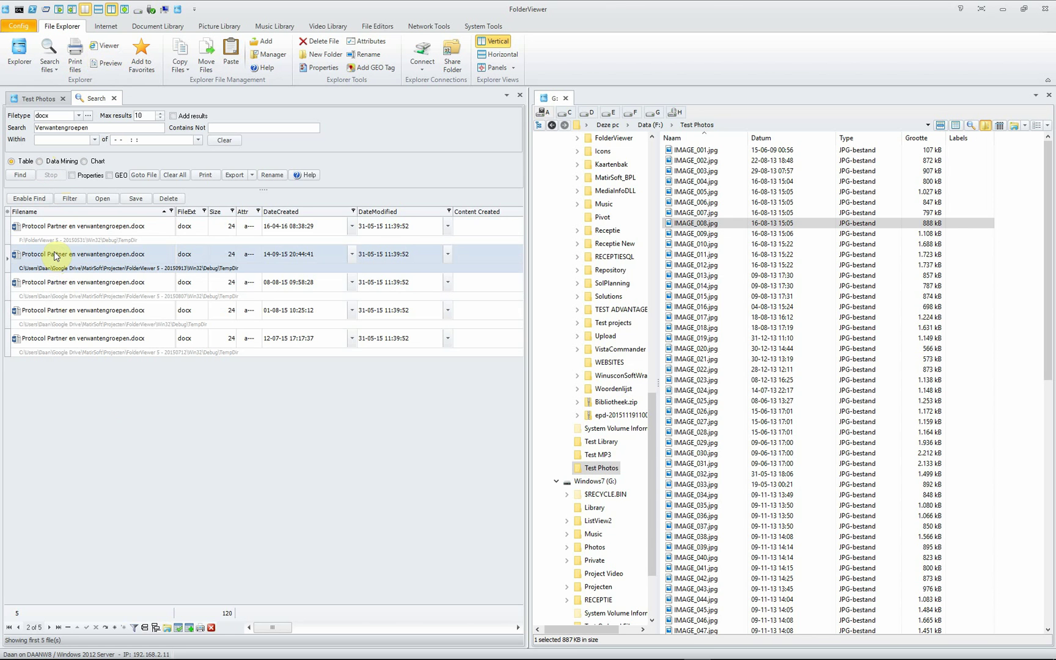
pyautogui.click(114, 99)
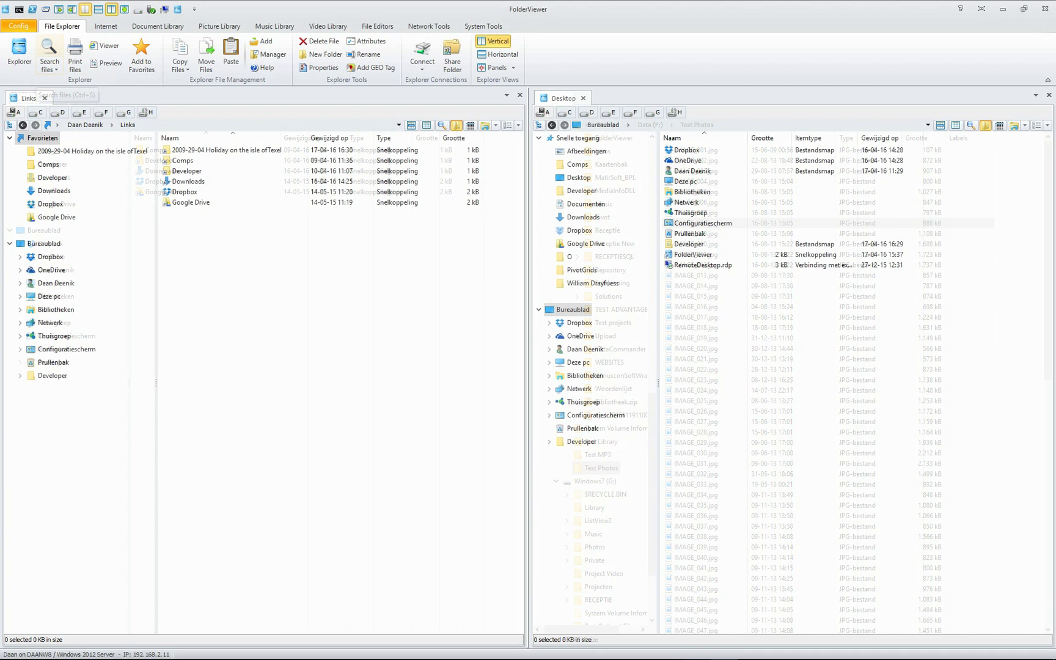
# Embed a *.* search panel in the Links folder view, listing 368 jpg photos.
pyautogui.click(248, 242)
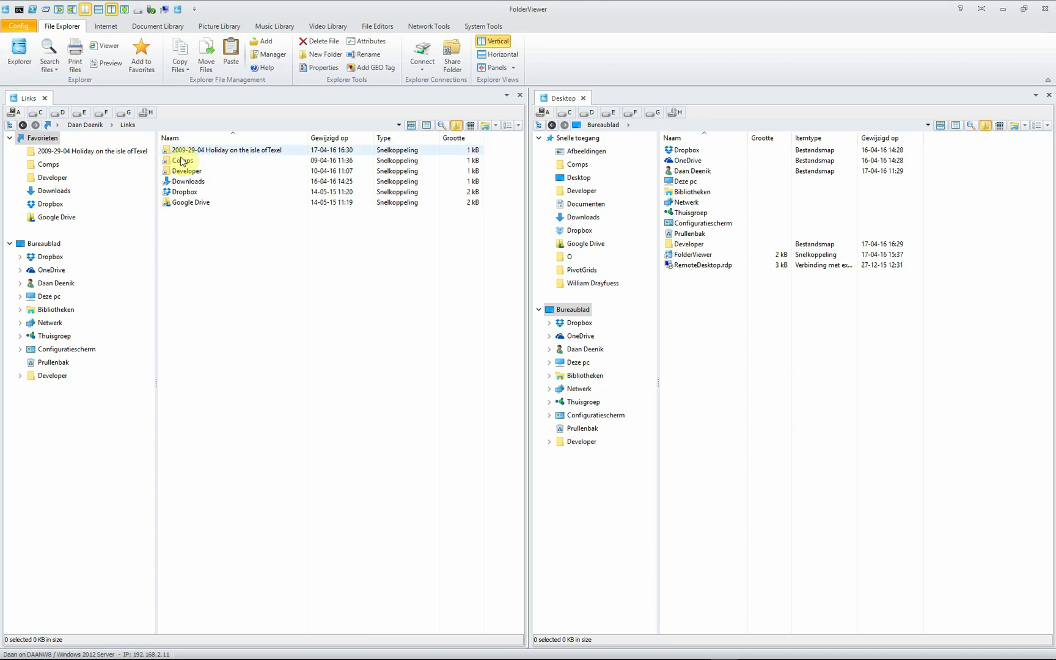
pyautogui.click(193, 247)
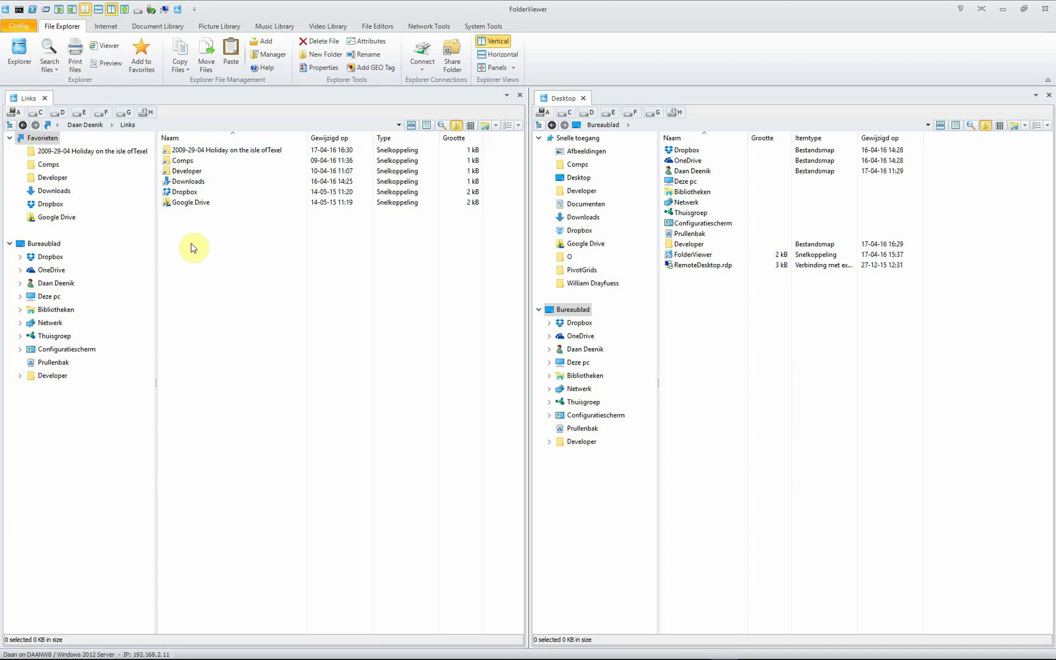
pyautogui.click(444, 127)
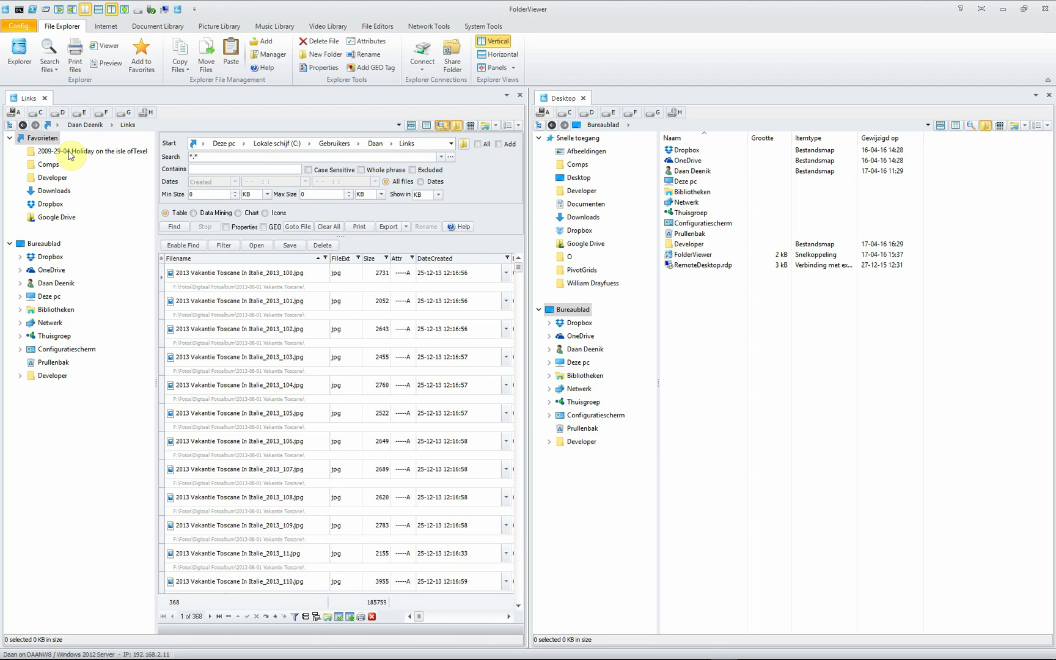
# Load the 'ISO versus F-Stop.ini' Data Mining layout for the Texel folder, including Properties.
pyautogui.click(122, 157)
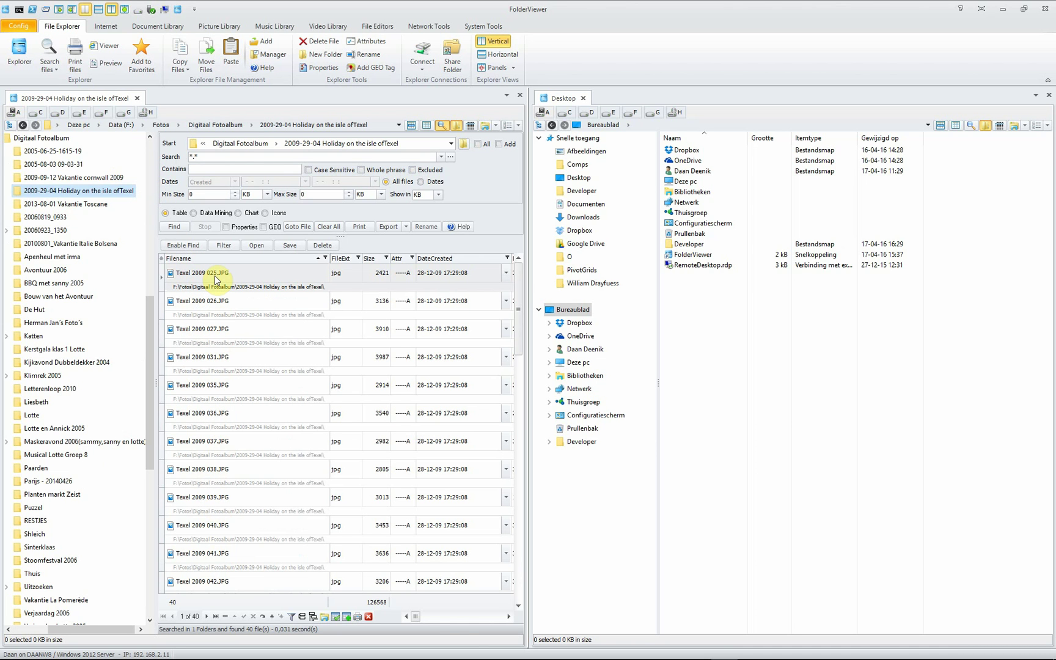
pyautogui.click(193, 214)
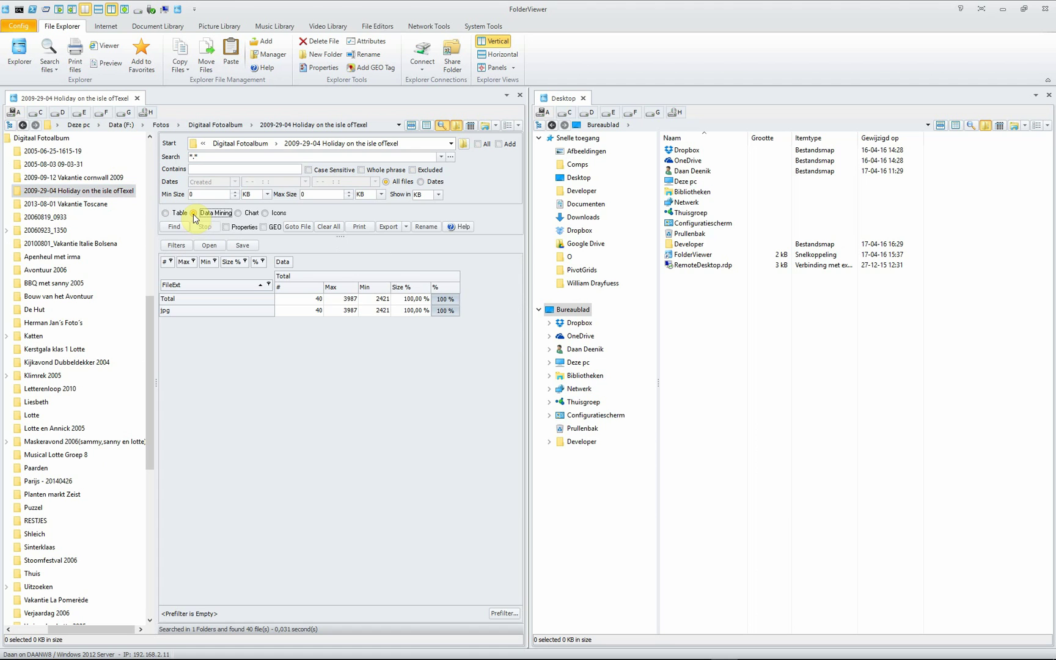
pyautogui.click(209, 245)
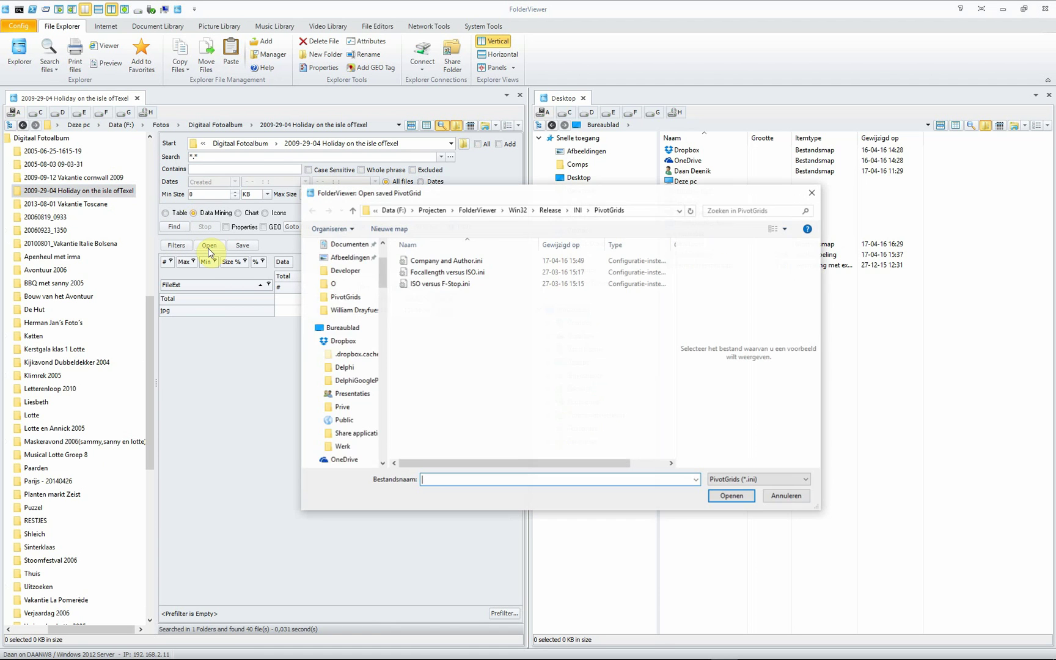
pyautogui.click(431, 285)
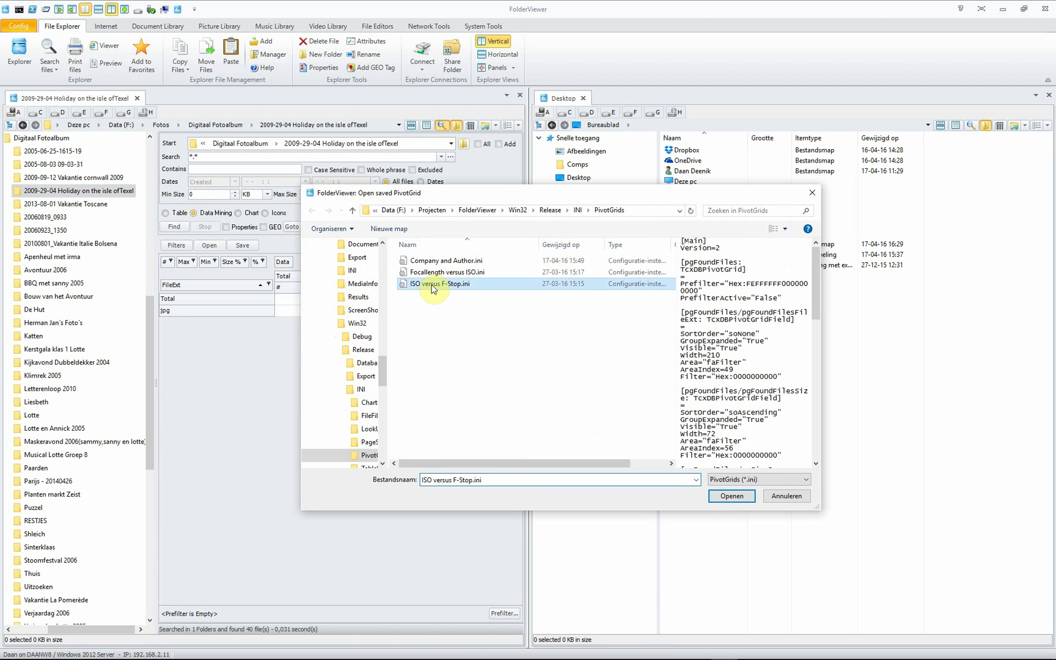
pyautogui.click(723, 496)
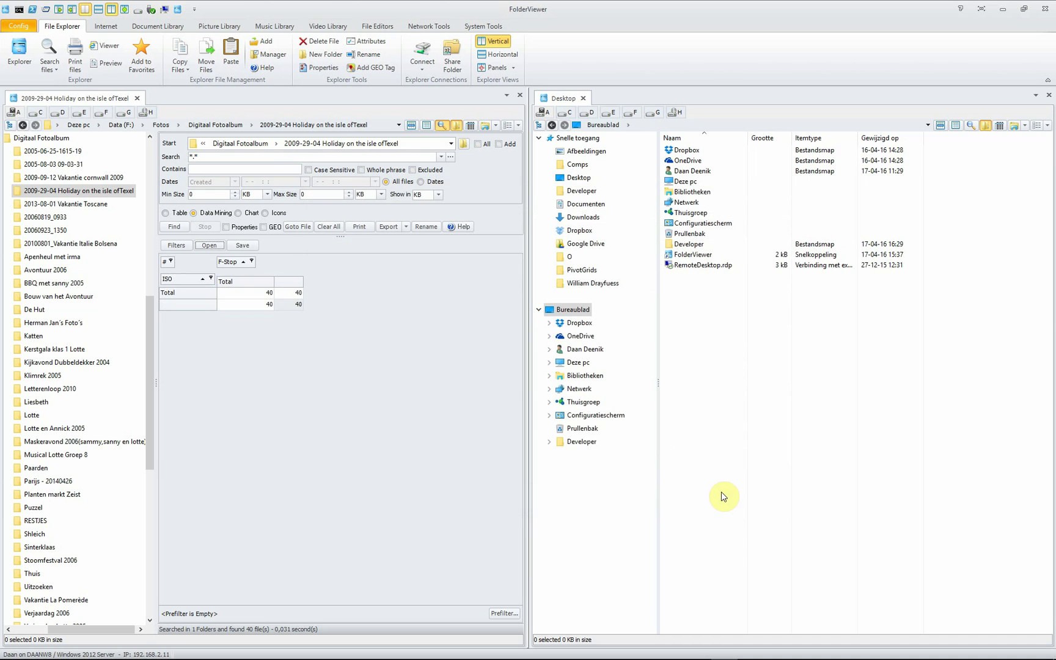
pyautogui.click(225, 227)
# Rerun the search in a single pane and switch the grid to the 2013-08-01 Vakantie Toscane folder.
pyautogui.click(174, 227)
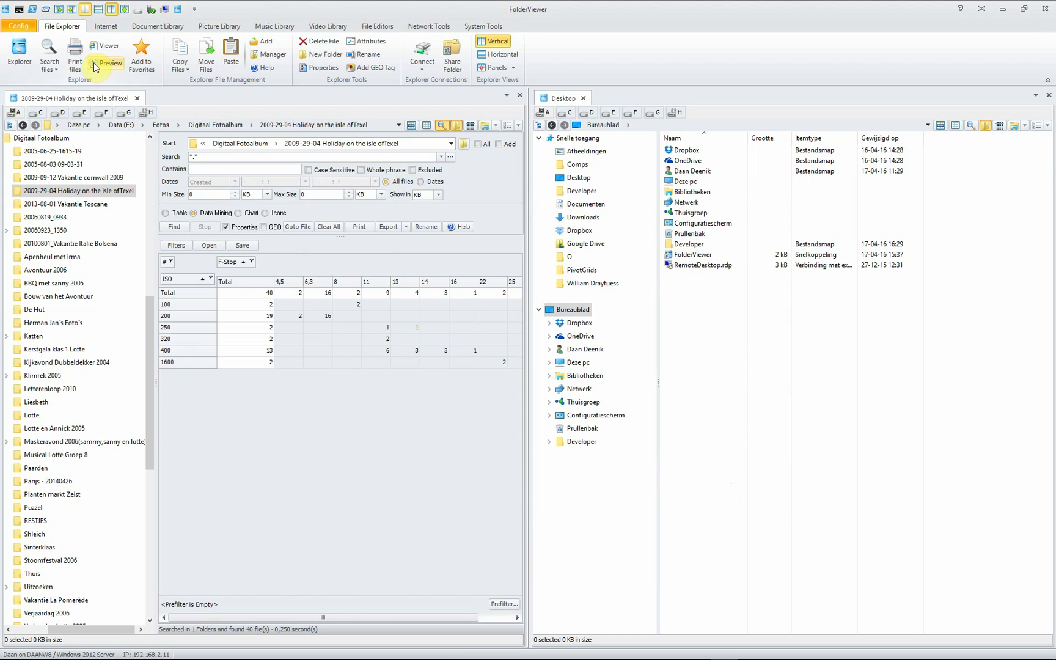
pyautogui.click(59, 11)
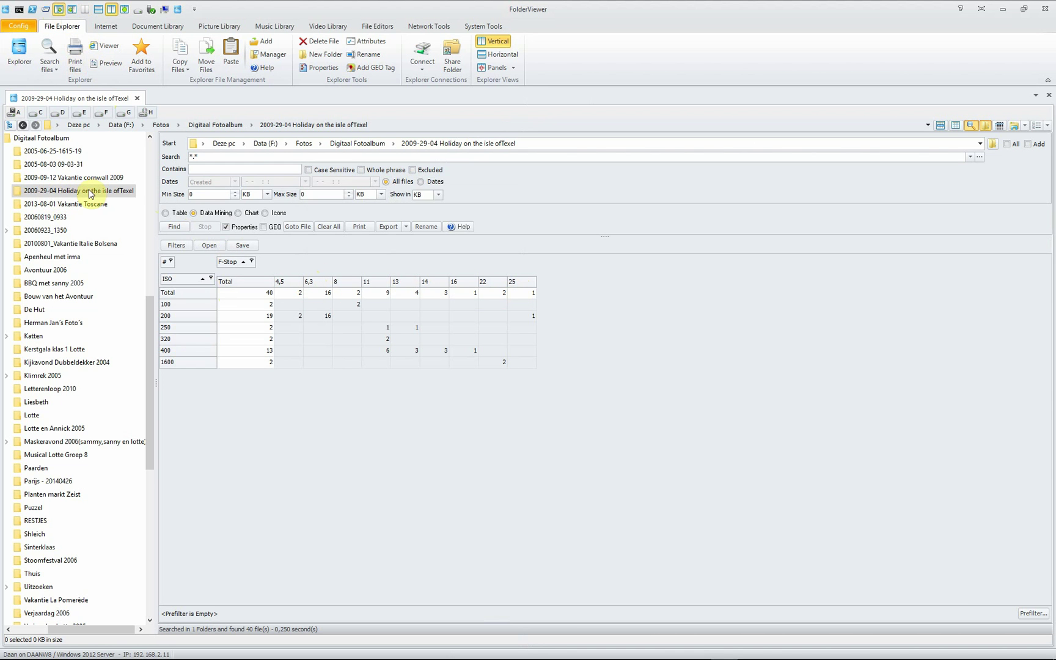
pyautogui.click(53, 206)
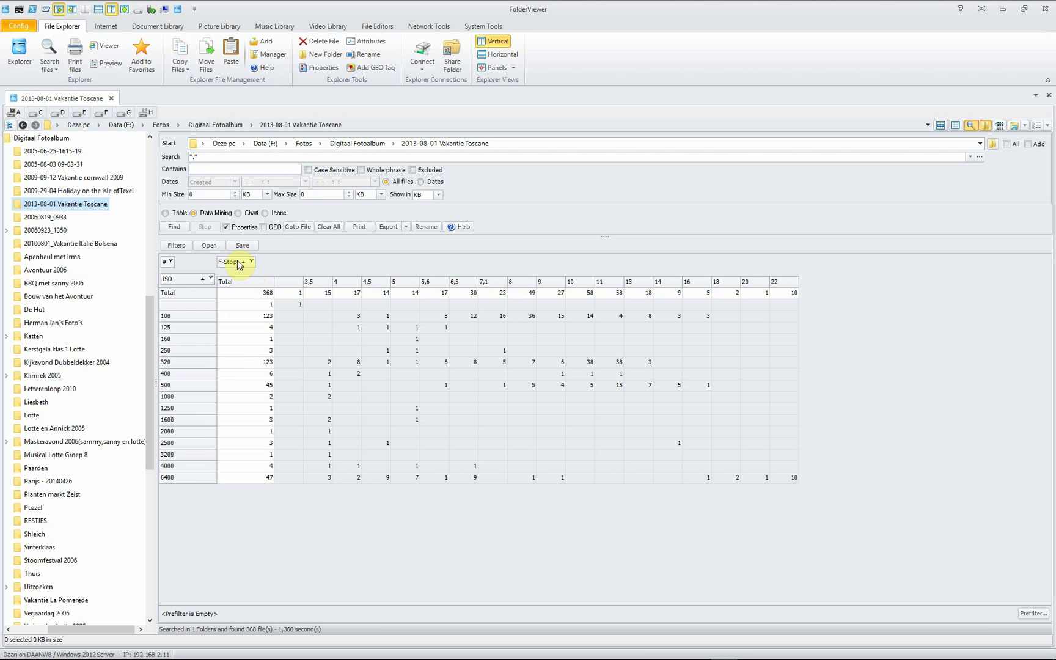
# Preview the ISO/F-Stop grid as a report fitted to page width, then close it.
pyautogui.click(359, 226)
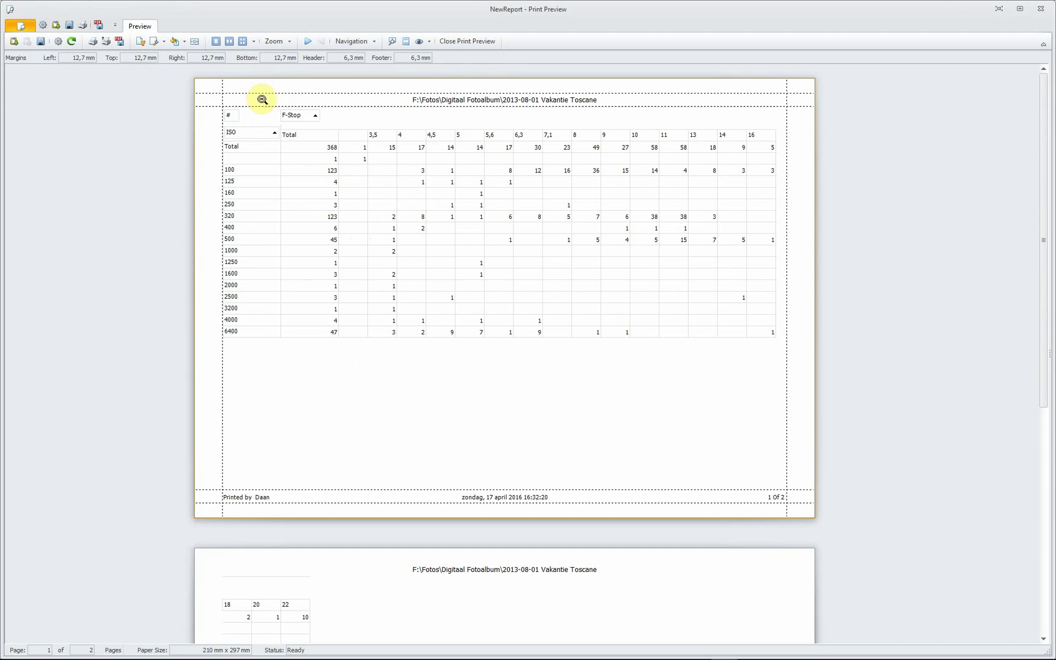
pyautogui.click(195, 42)
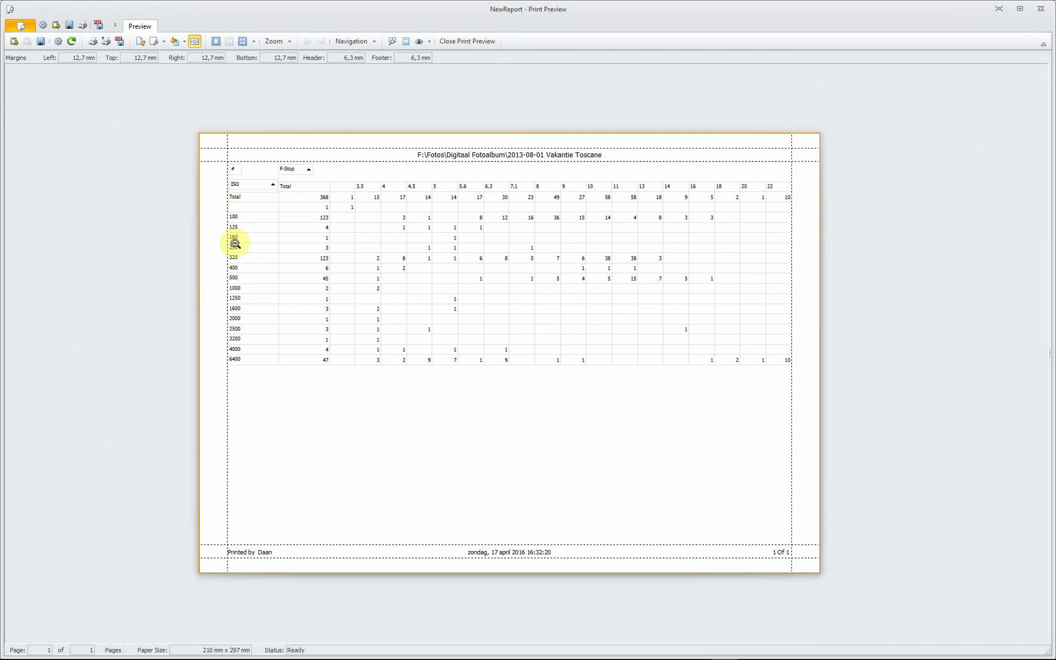
pyautogui.click(464, 41)
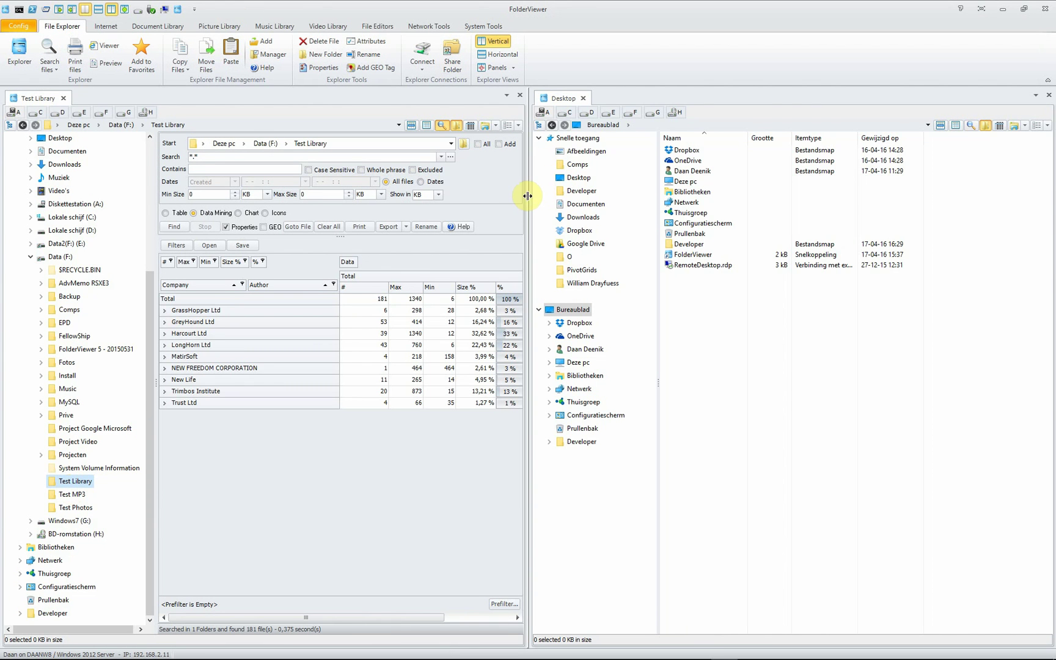
# Widen the pivot grid pane and expand LongHorn Ltd into its eight authors.
pyautogui.moveTo(527, 196); pyautogui.dragTo(714, 211)
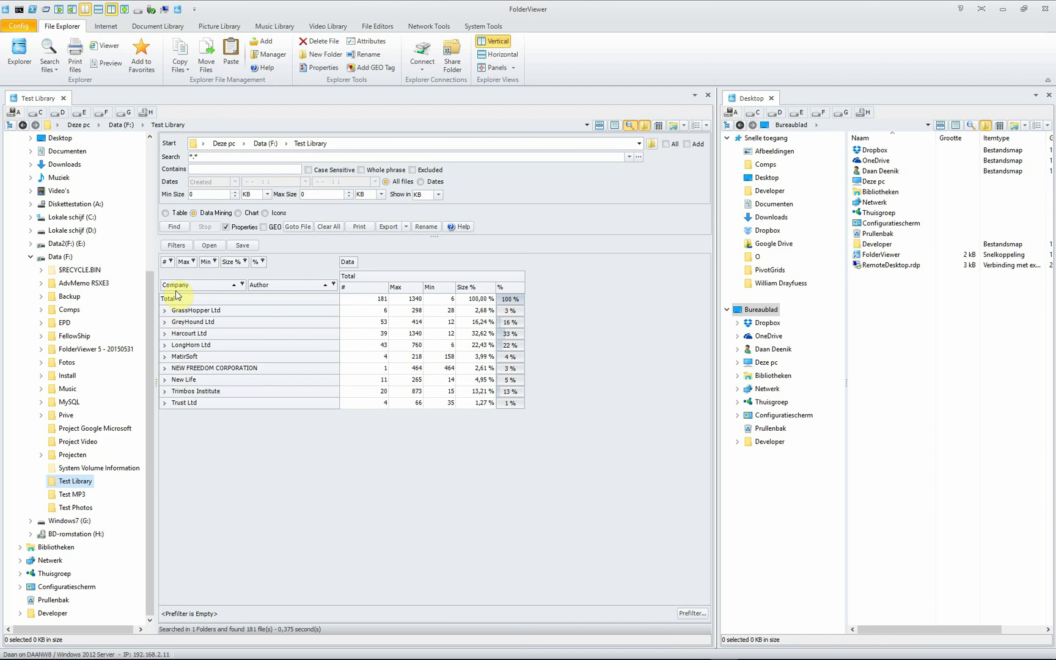
pyautogui.click(165, 345)
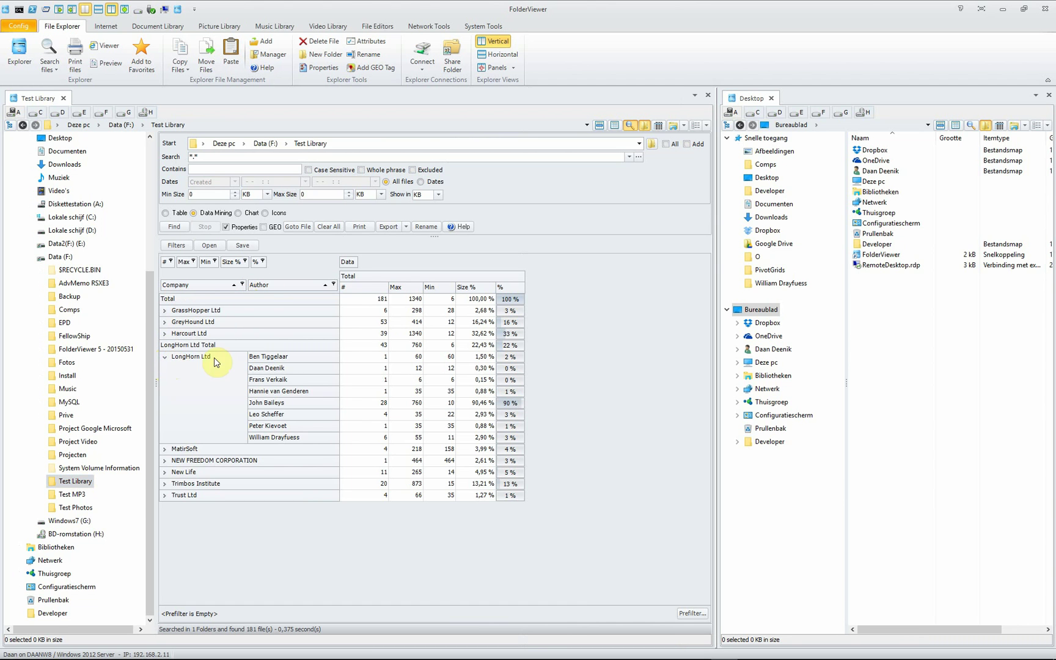